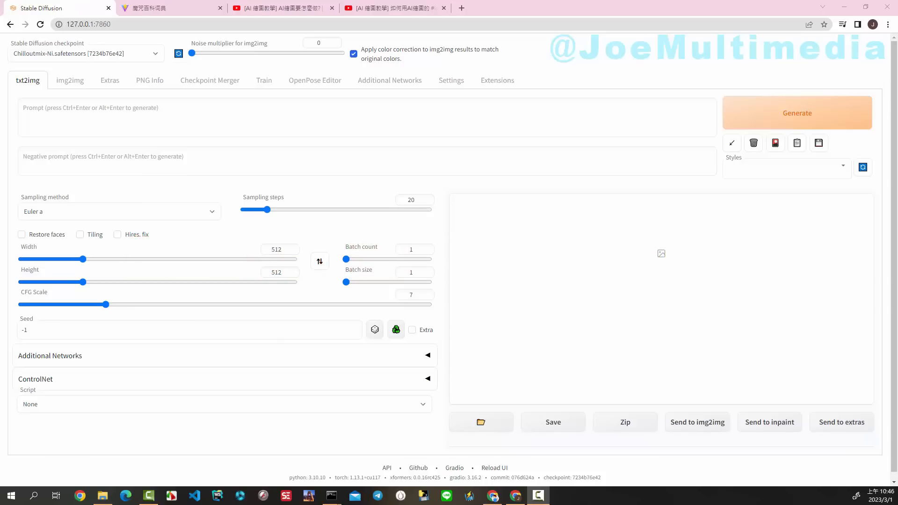
Step: Open the outputs folder's txt2img-images subfolder 2023-02-21 in File Explorer and select the image 00160-2458456494.png
click(102, 495)
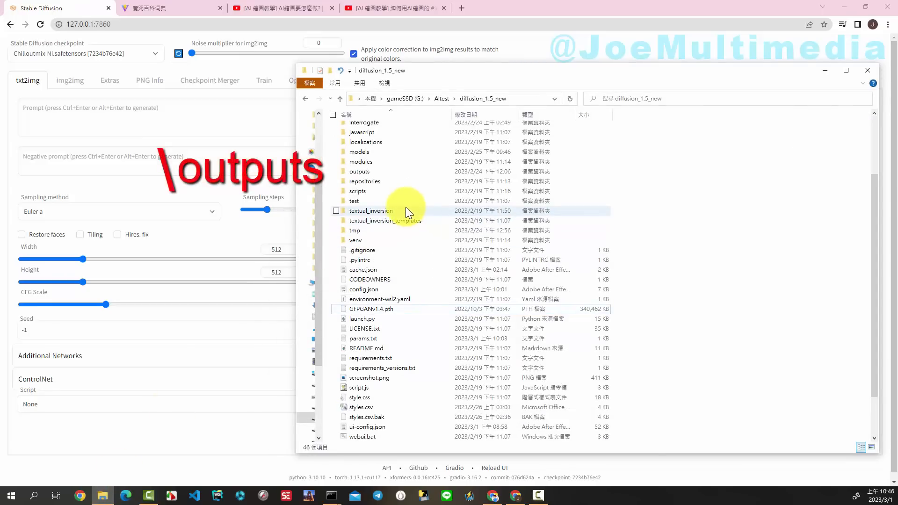
double_click(370, 171)
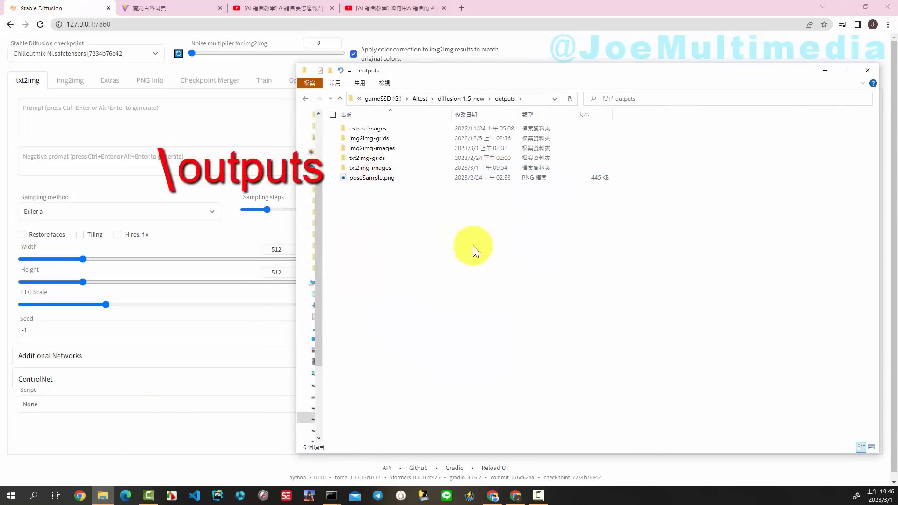
double_click(376, 169)
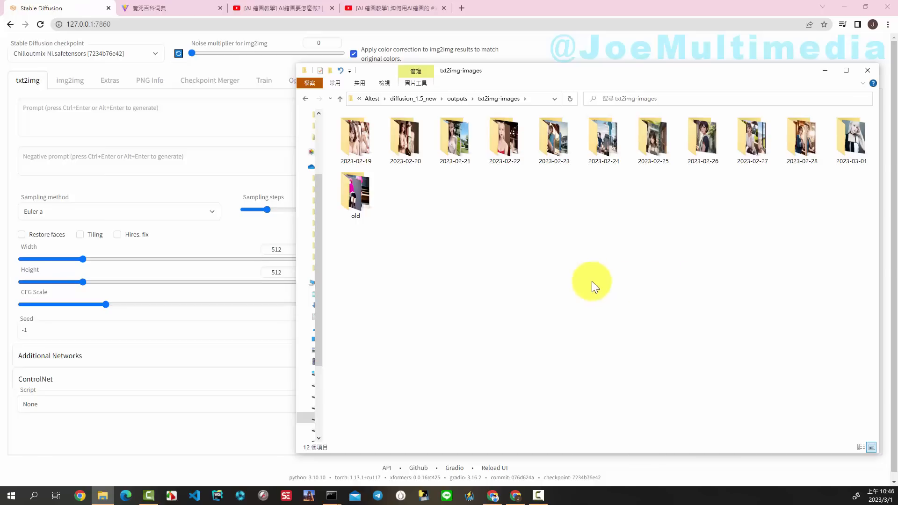
double_click(453, 145)
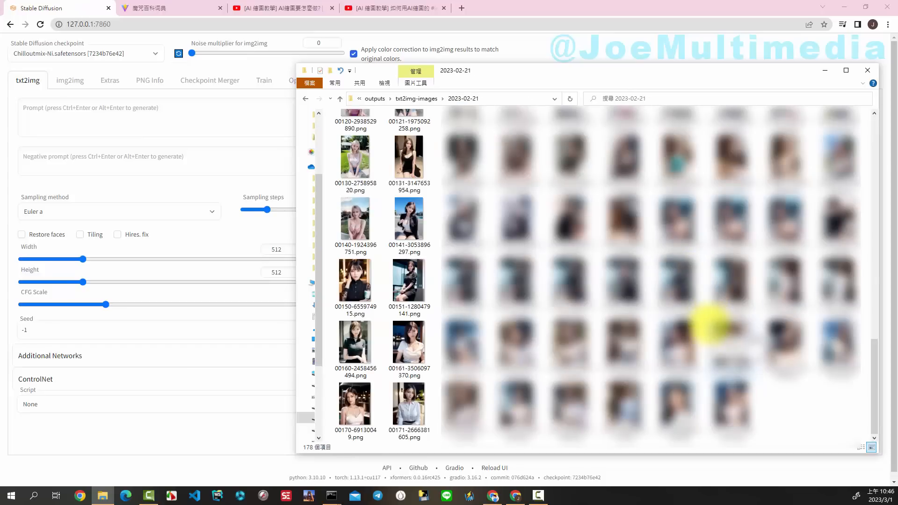
click(363, 349)
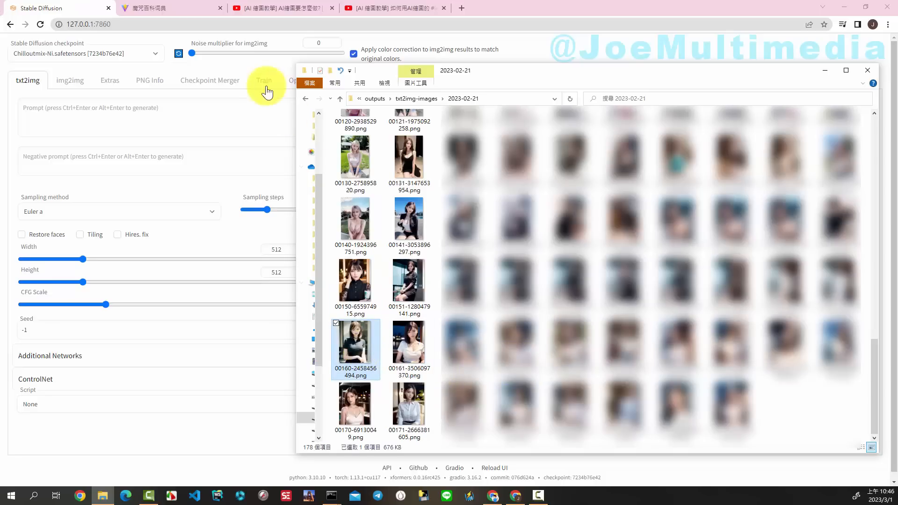
Step: Load 00160-2458456494.png into PNG Info and send its generation parameters to txt2img
click(202, 118)
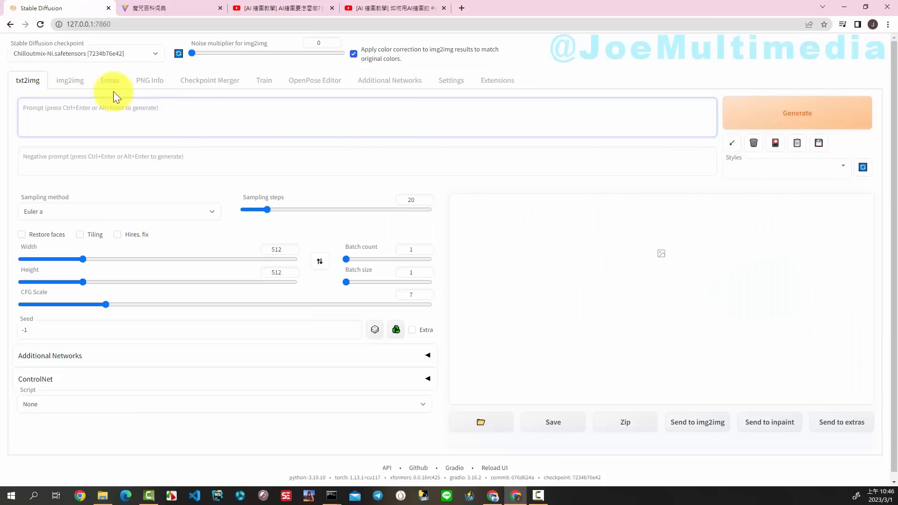
click(147, 88)
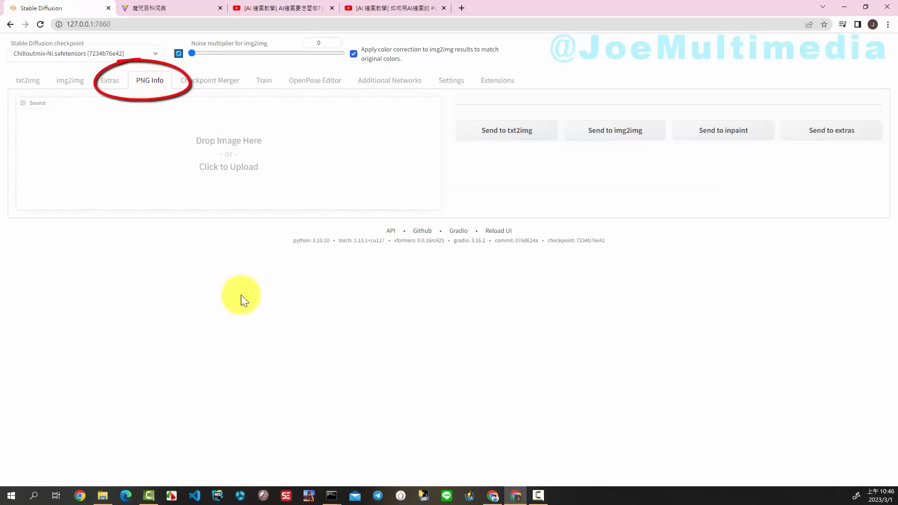
click(104, 497)
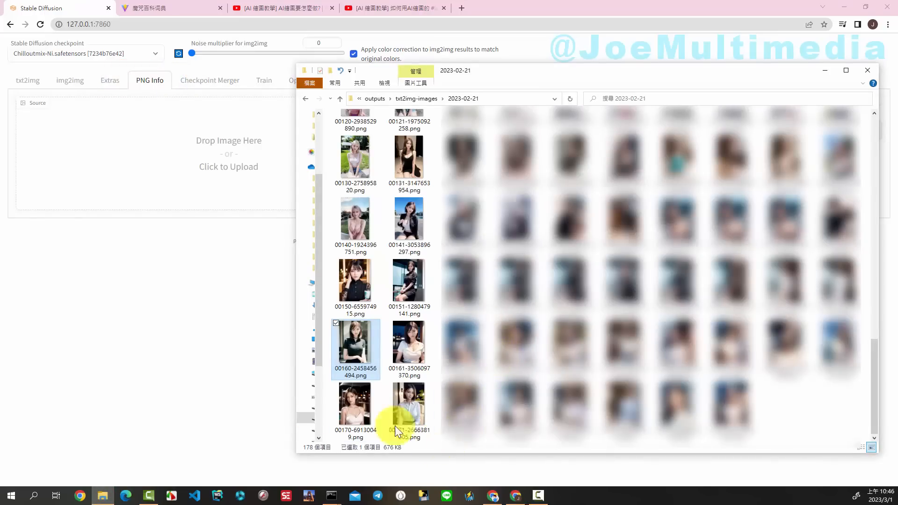
drag(360, 343, 253, 168)
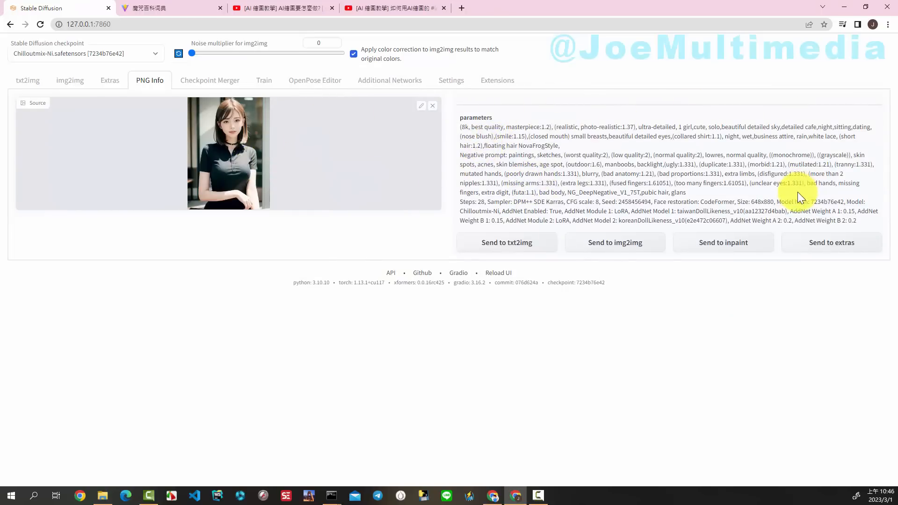
click(511, 248)
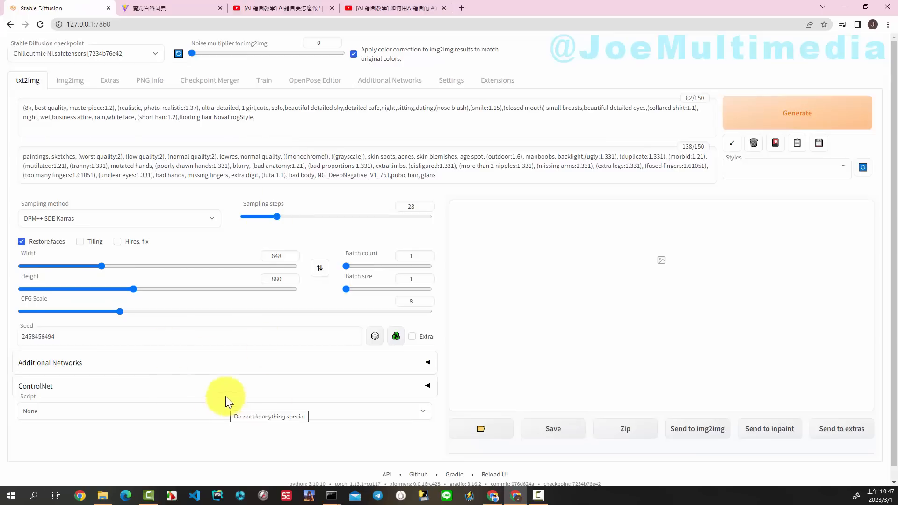
Step: Review the imported prompts and the Additional Networks settings, and generate the image with them
click(267, 121)
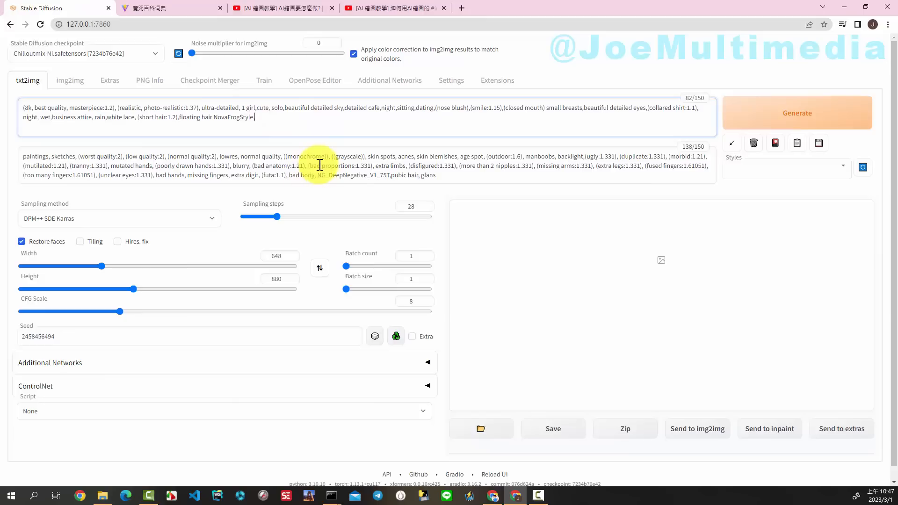
click(361, 167)
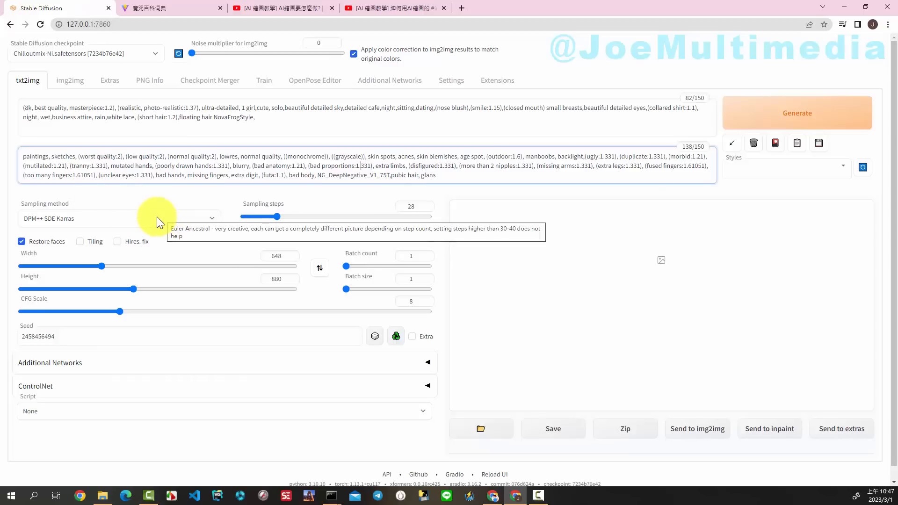
click(437, 361)
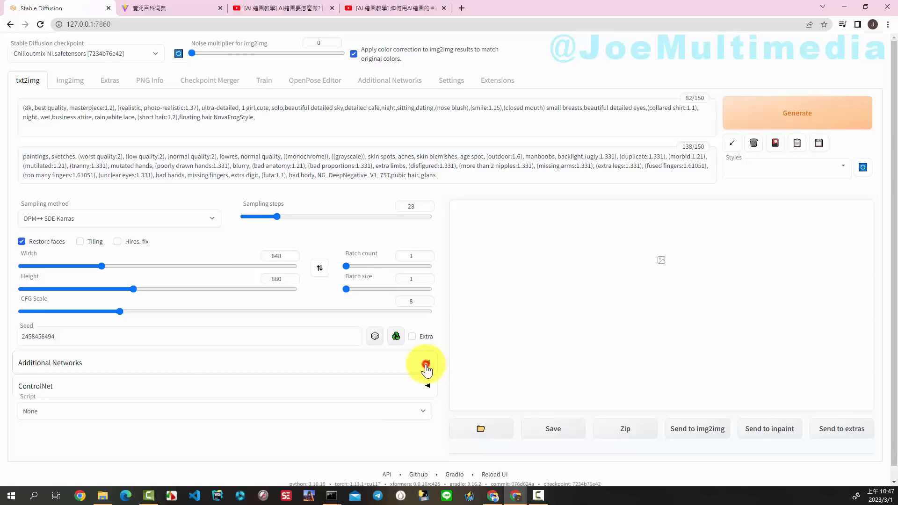
scroll(363, 341, down, 3)
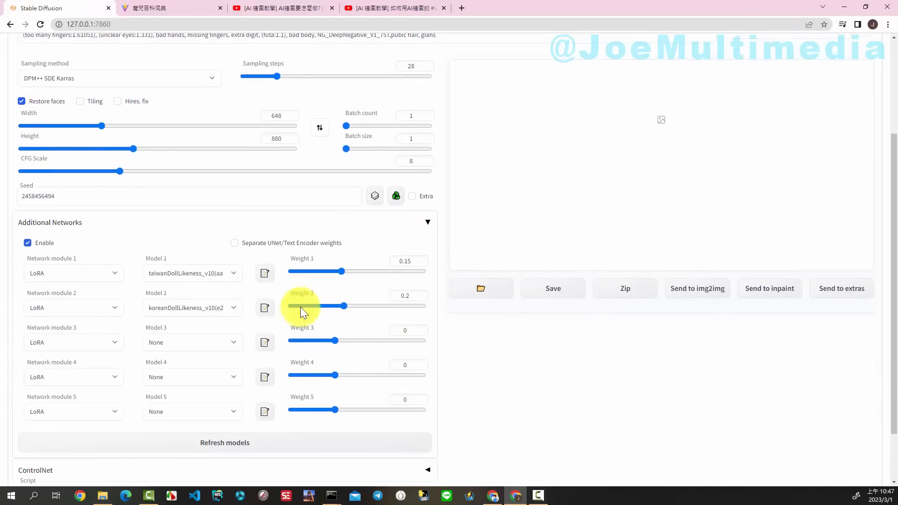
scroll(513, 277, up, 3)
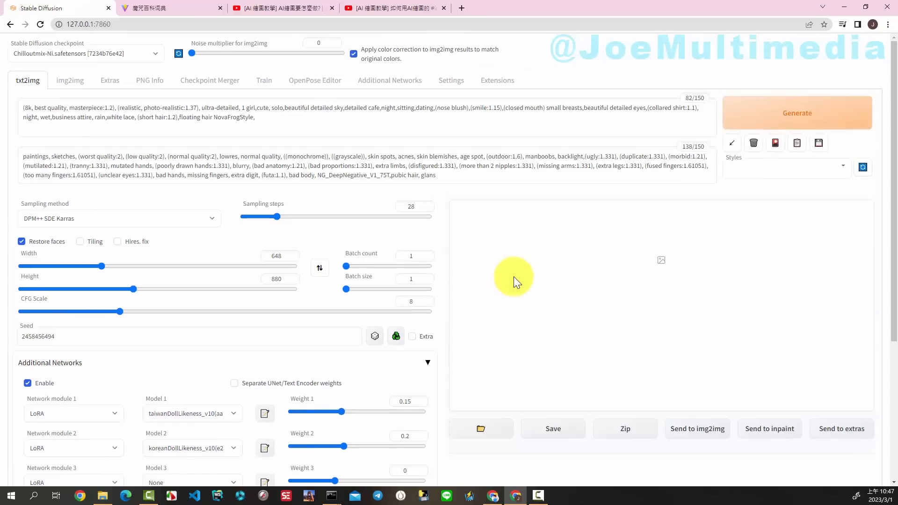
click(761, 114)
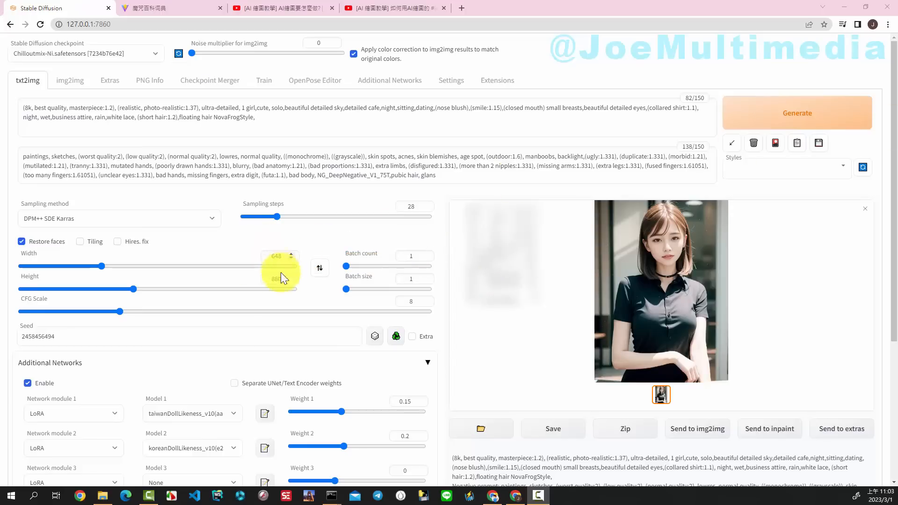
Step: Enable Hires. fix and generate the image again with the same prompts and seed
click(117, 243)
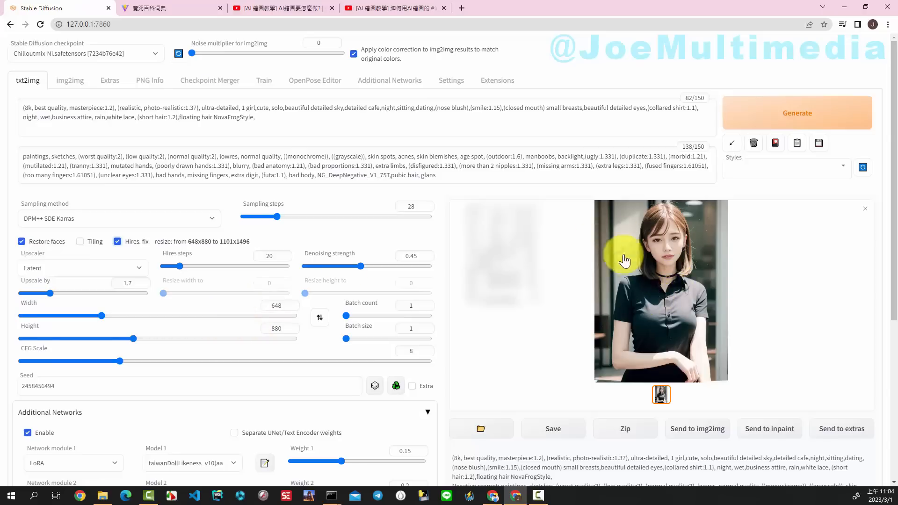
click(117, 242)
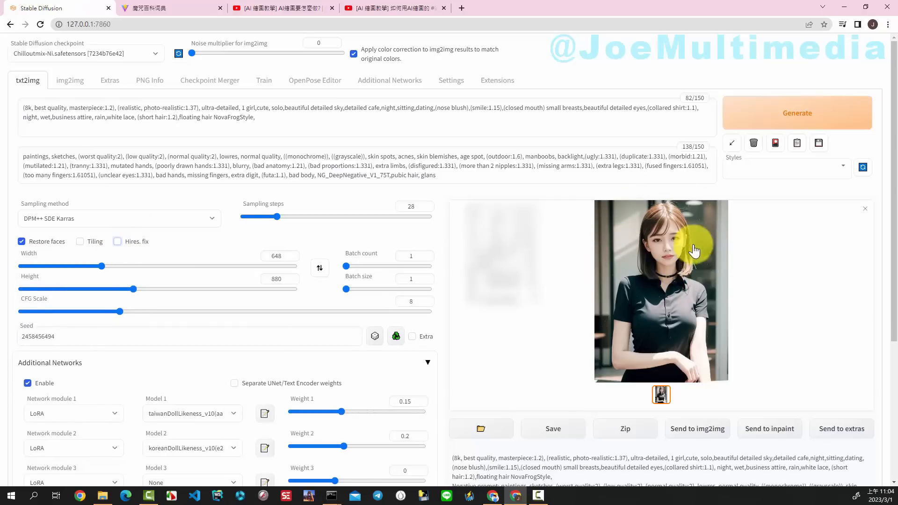
click(116, 242)
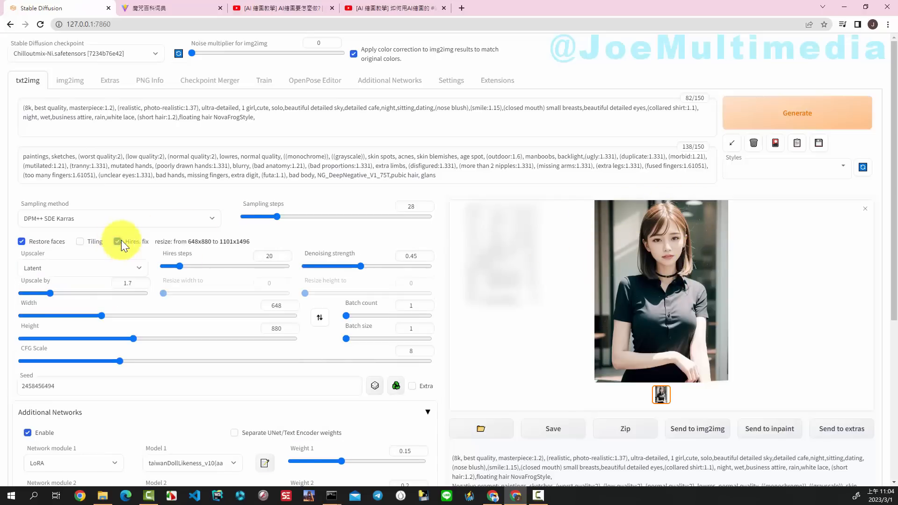
click(775, 114)
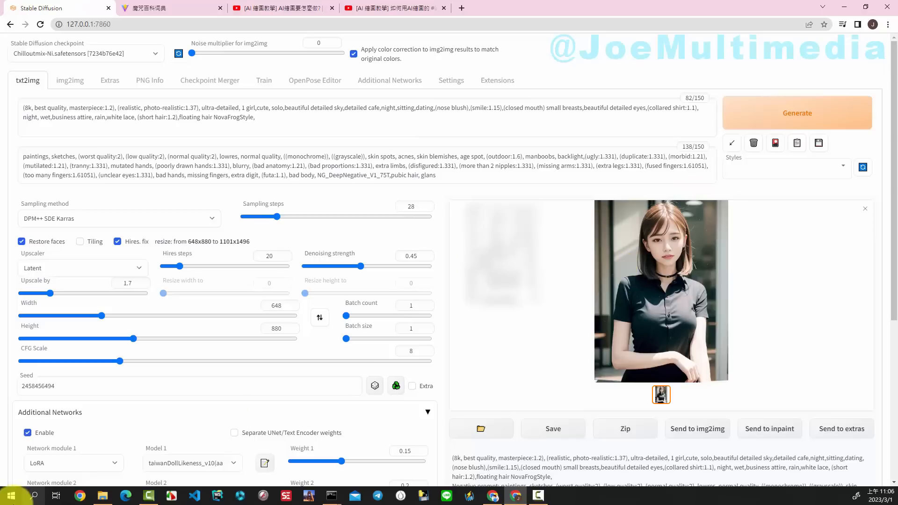
Step: Inspect the newly generated images in the 2023-03-01 output folder and return to the Stable Diffusion page
click(103, 495)
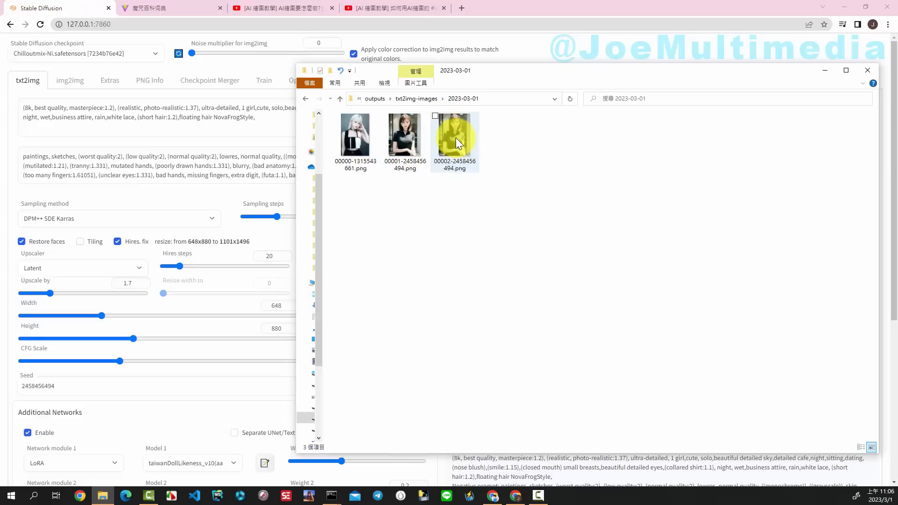
mouse_move(455, 140)
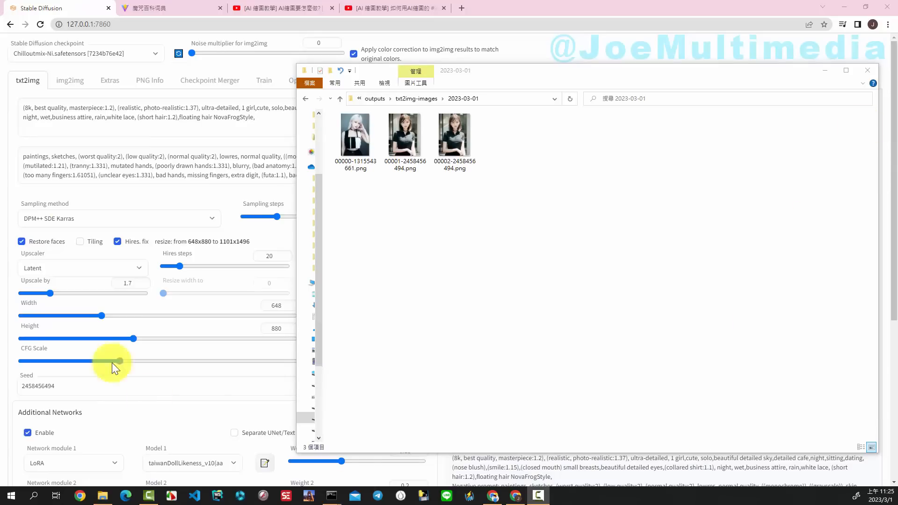
click(285, 24)
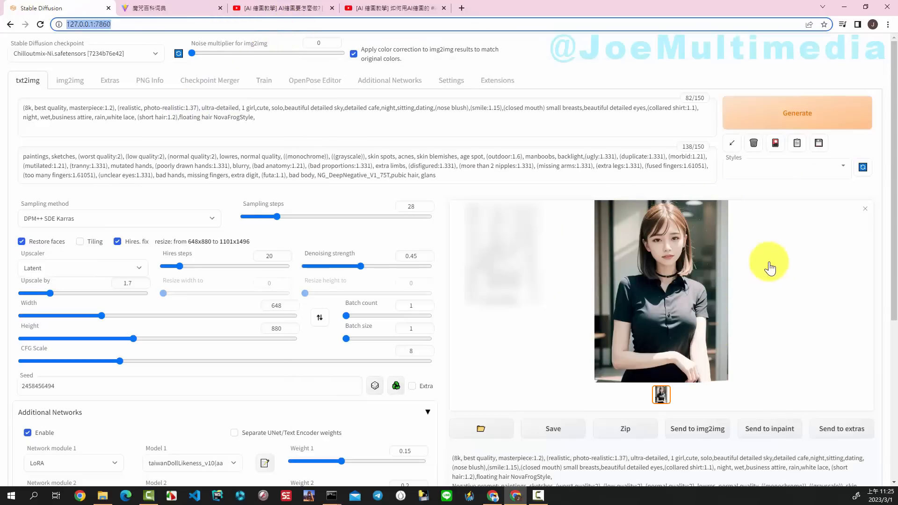
Step: Examine the generation details below the result image and compare their seed with the Seed setting
scroll(767, 263, down, 3)
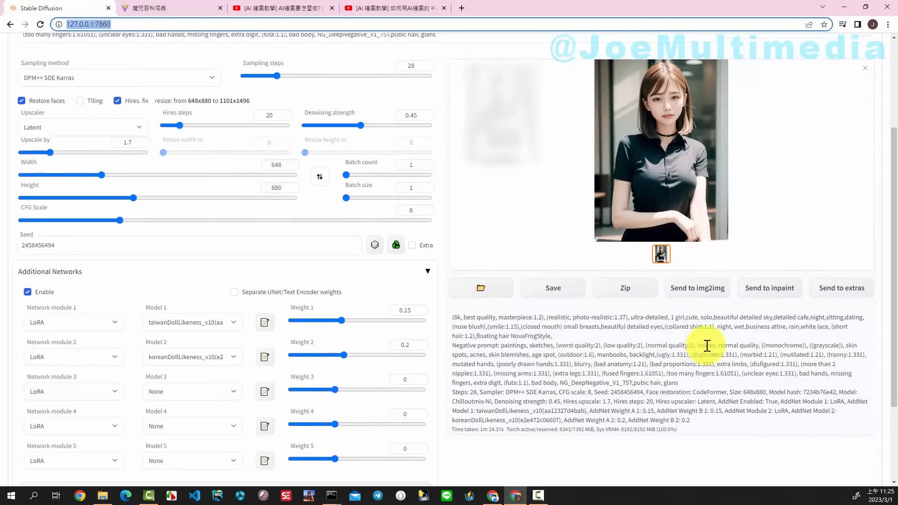
scroll(704, 350, down, 1)
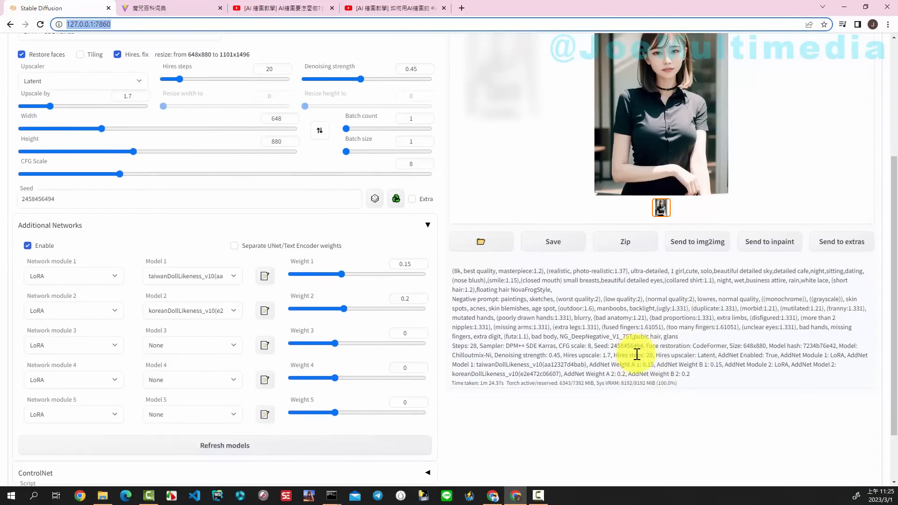
double_click(622, 345)
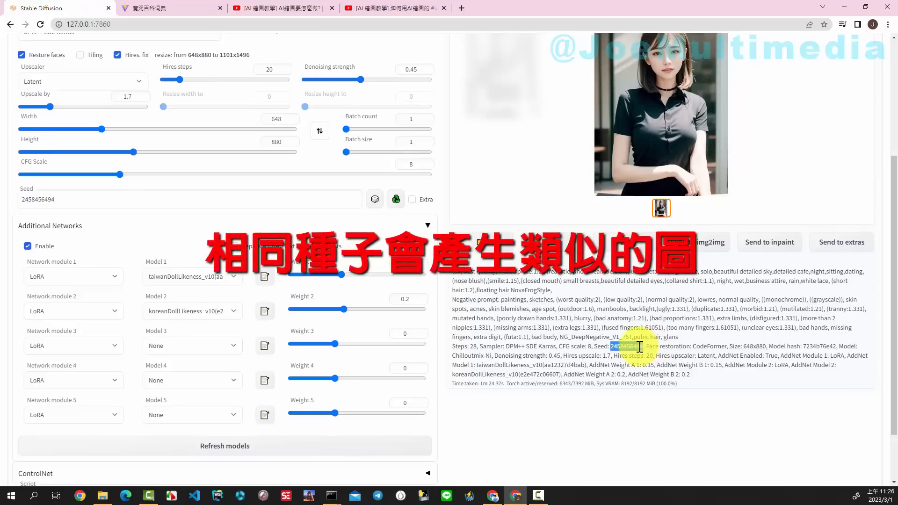
scroll(152, 185, up, 4)
scroll(120, 243, down, 2)
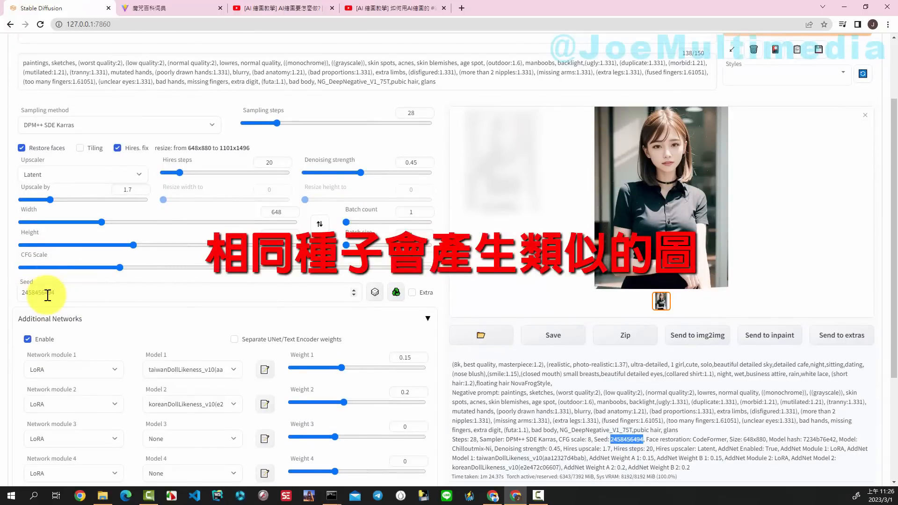
scroll(184, 293, up, 2)
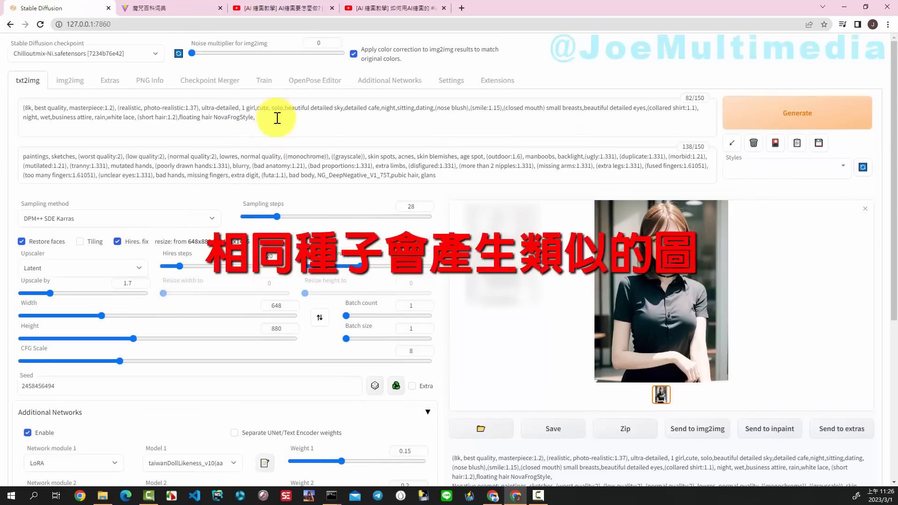
Step: Delete the terms "detailed cafe,night,sitting,dating" after "beautiful detailed sky" from the prompt
click(267, 119)
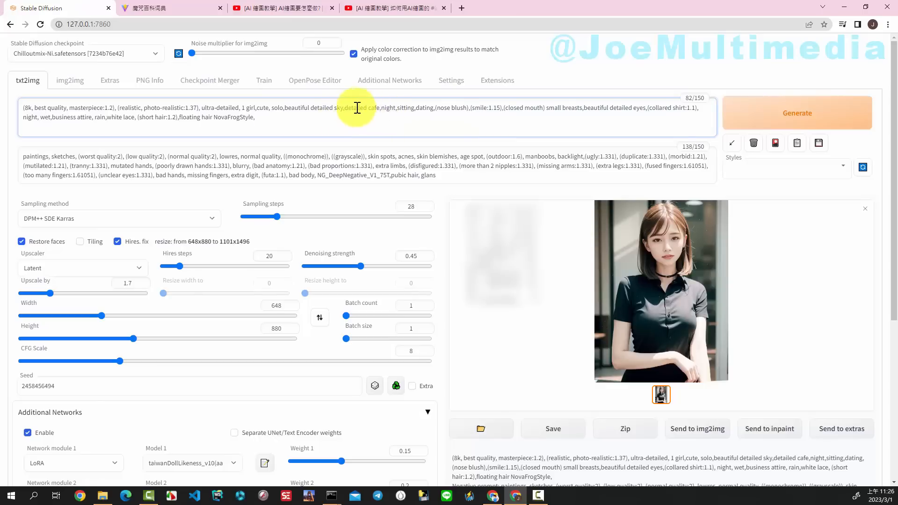
drag(345, 109, 435, 109)
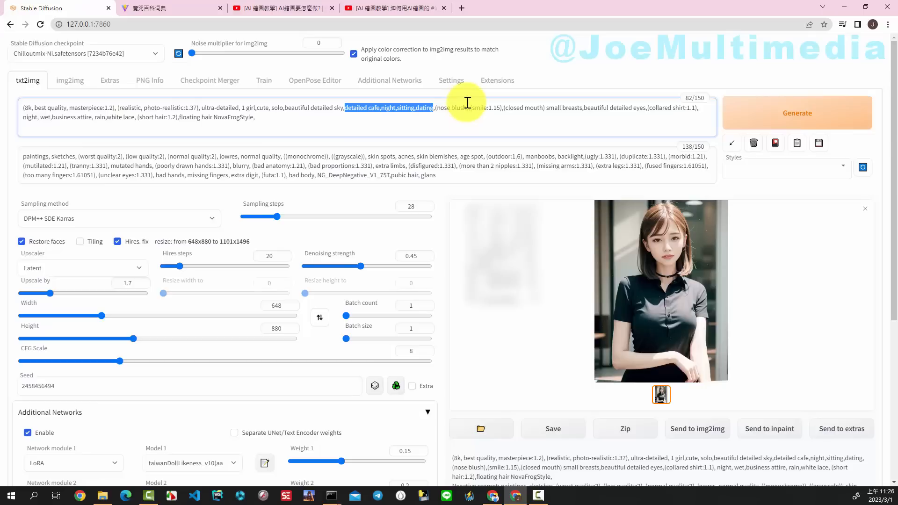
key(BackSpace)
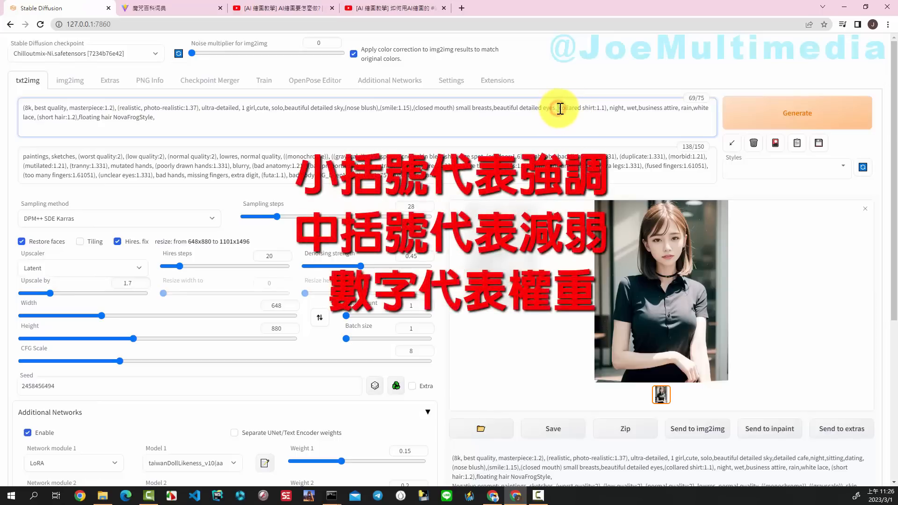
Step: Enclose the remaining word "night" in the prompt in square brackets to weaken it
click(606, 109)
click(604, 114)
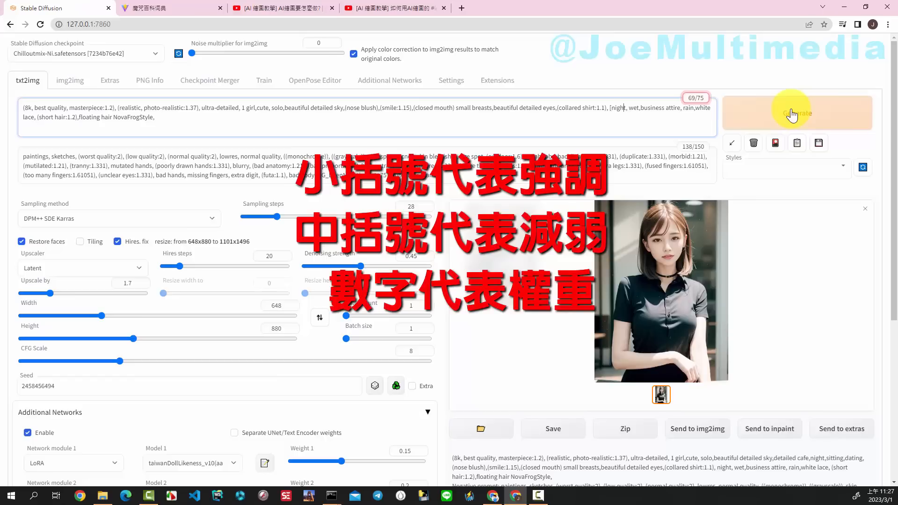
text(])
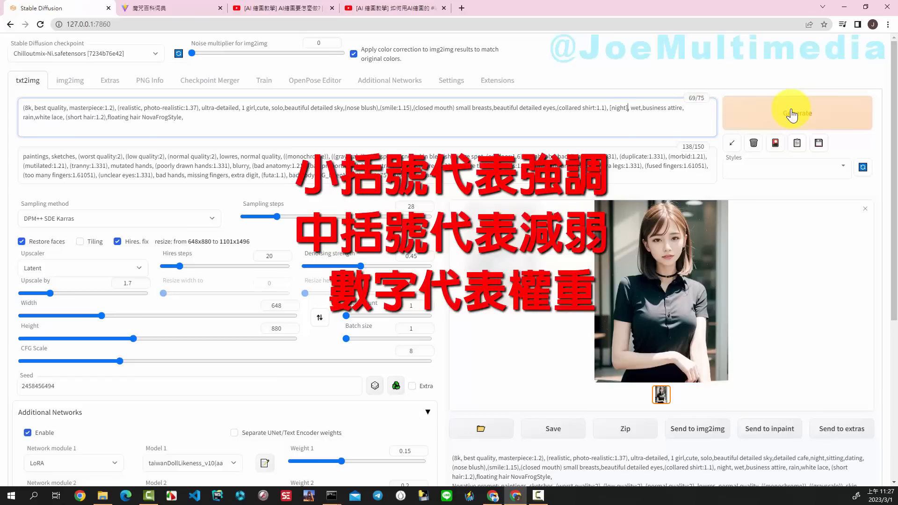
Step: Highlight the weight number of the "collared shirt" term in the prompt
click(625, 108)
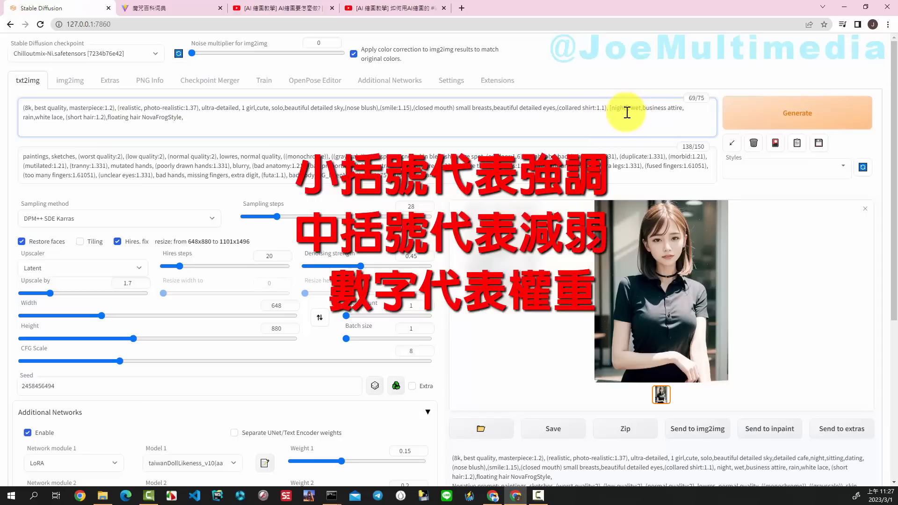
click(557, 108)
double_click(600, 107)
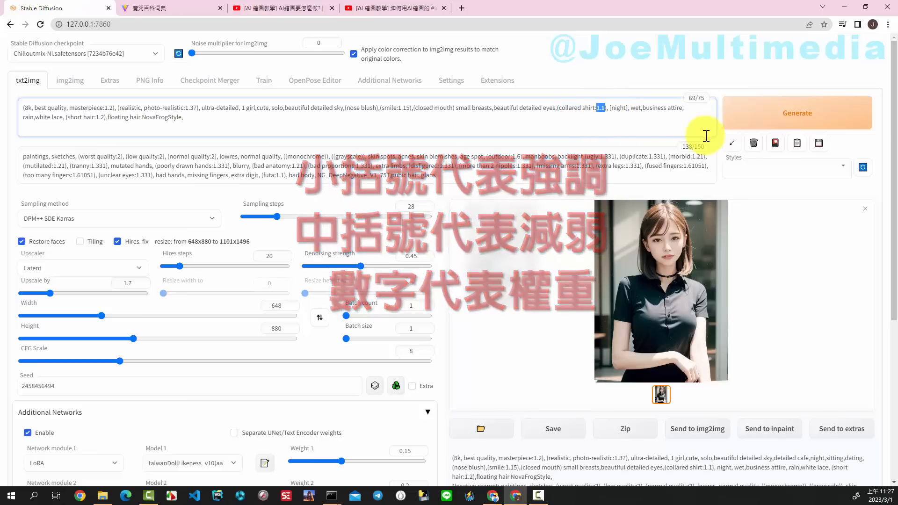
Step: Delete all prompt terms after "[night]", from "wet,business attire" through "floating hair NovaFrogStyle,"
click(656, 120)
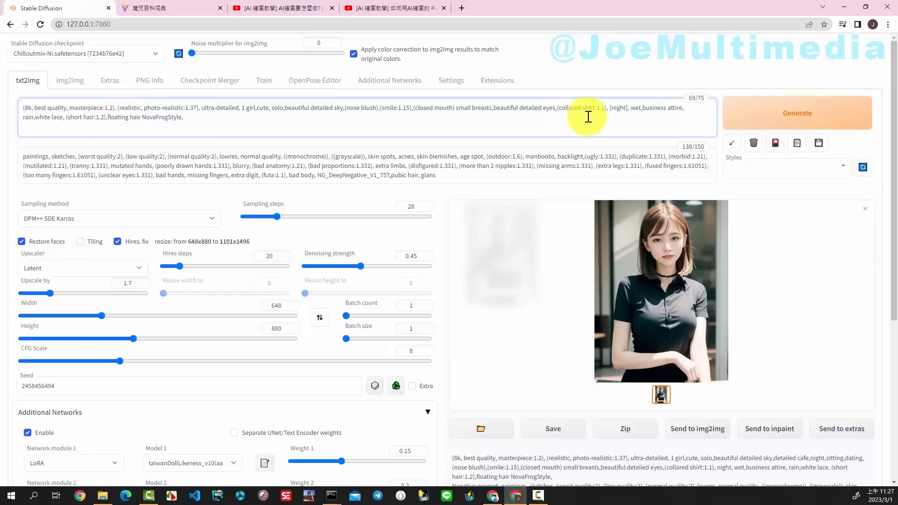
drag(629, 109, 680, 130)
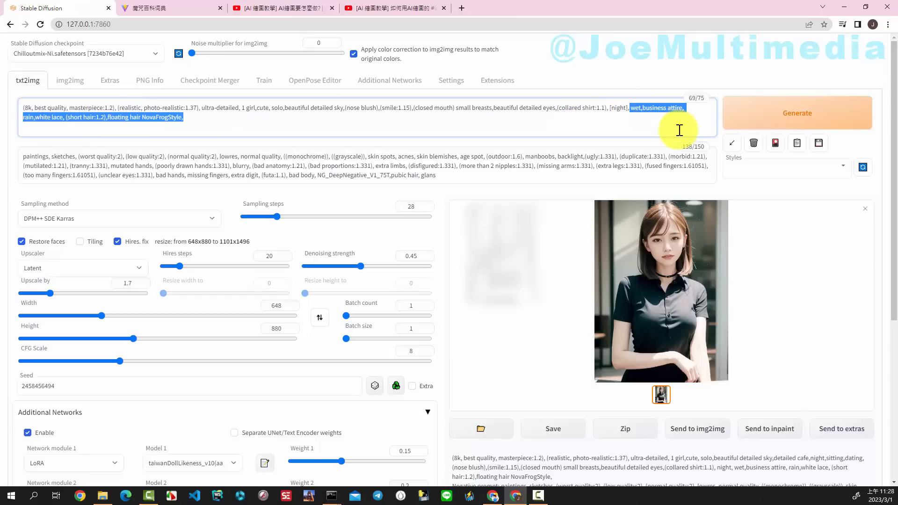
key(BackSpace)
key(BackSpace)
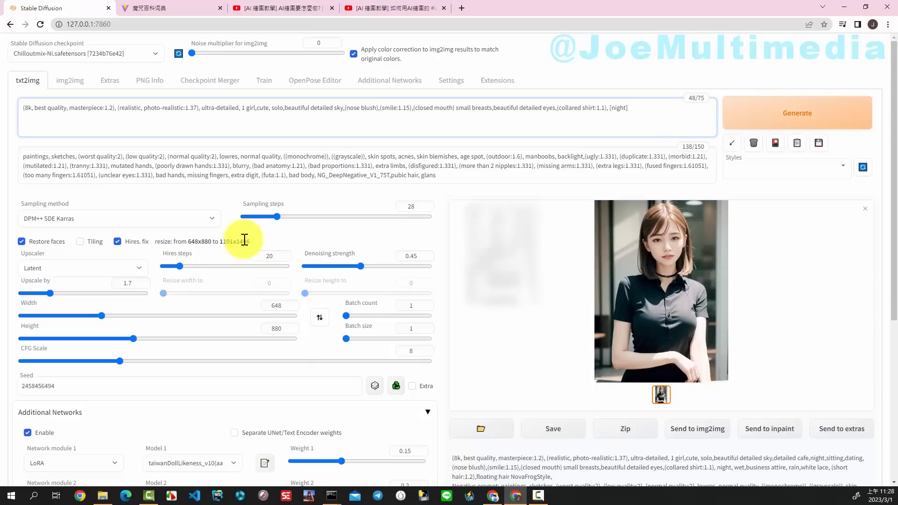
Step: Turn off Hires. fix and generate an image from the shortened prompt
click(117, 241)
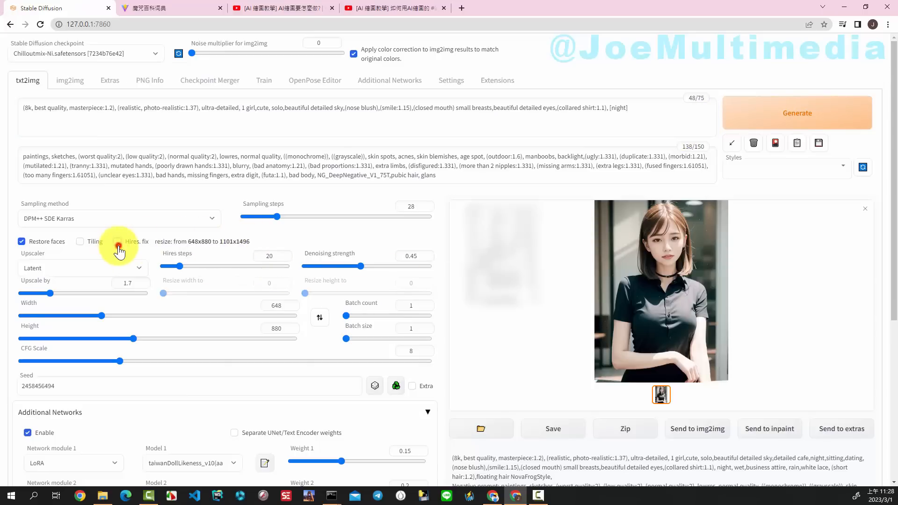
click(790, 111)
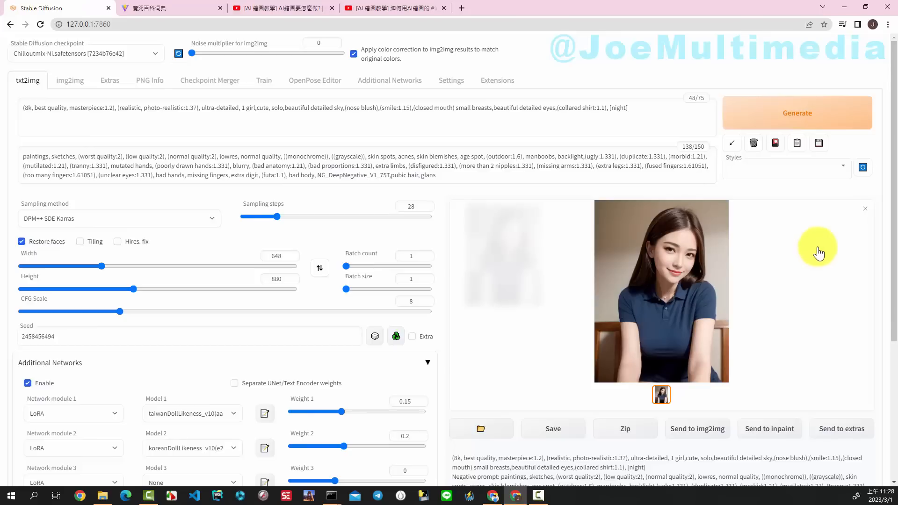
Step: Switch to the altag.top tag dictionary and add the "profile" (侧脸) tag from the 视角 category to the tag list
click(154, 8)
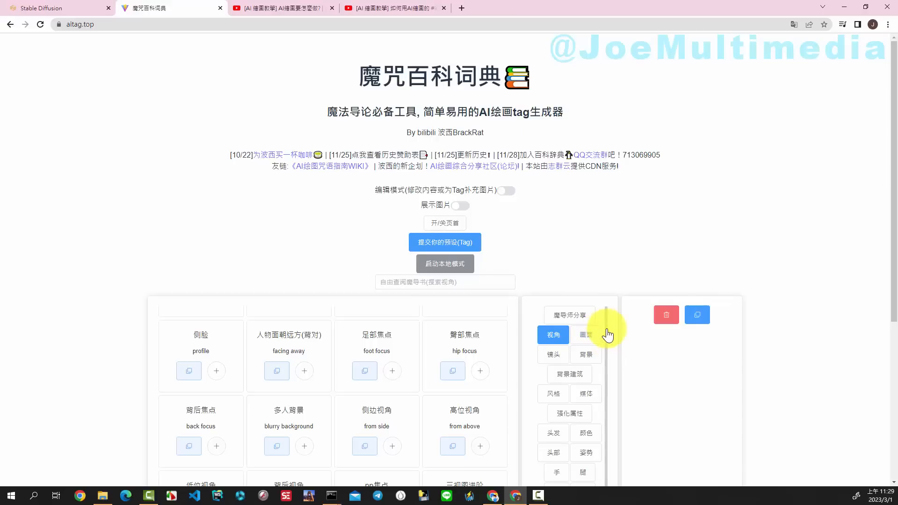
scroll(598, 334, down, 2)
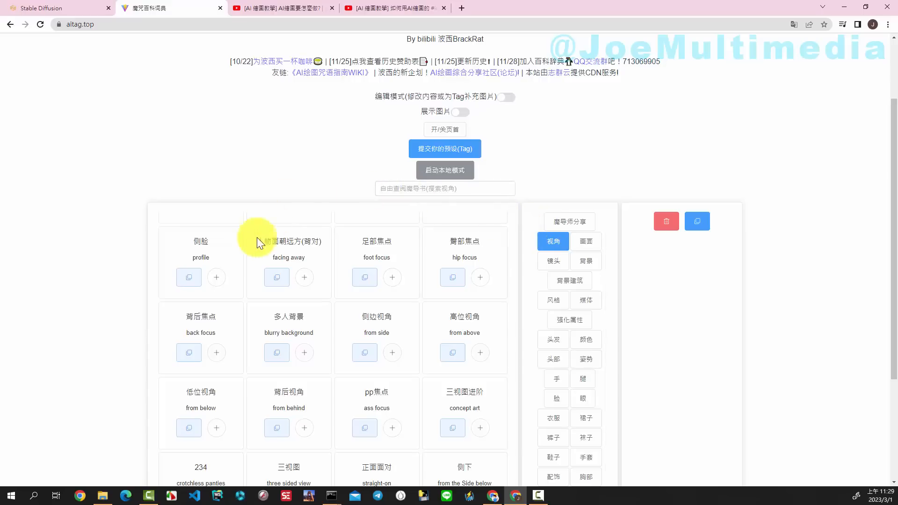
click(216, 280)
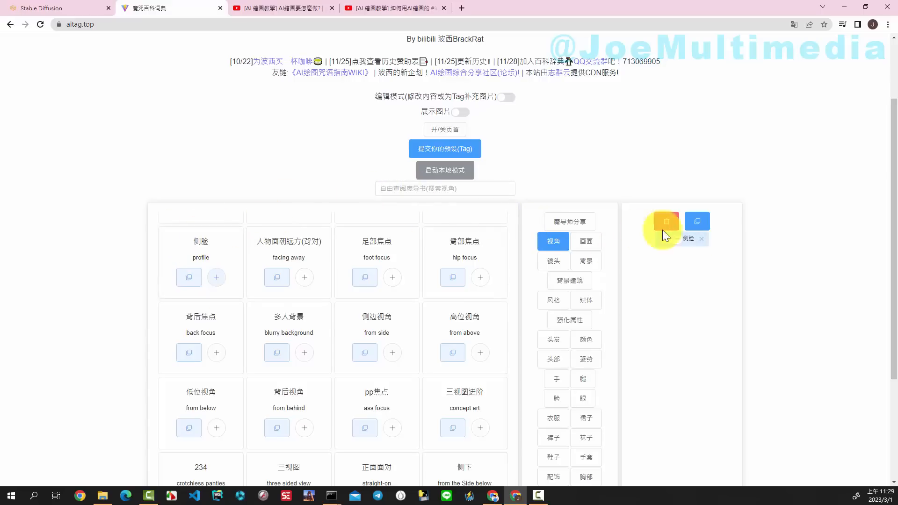
click(697, 220)
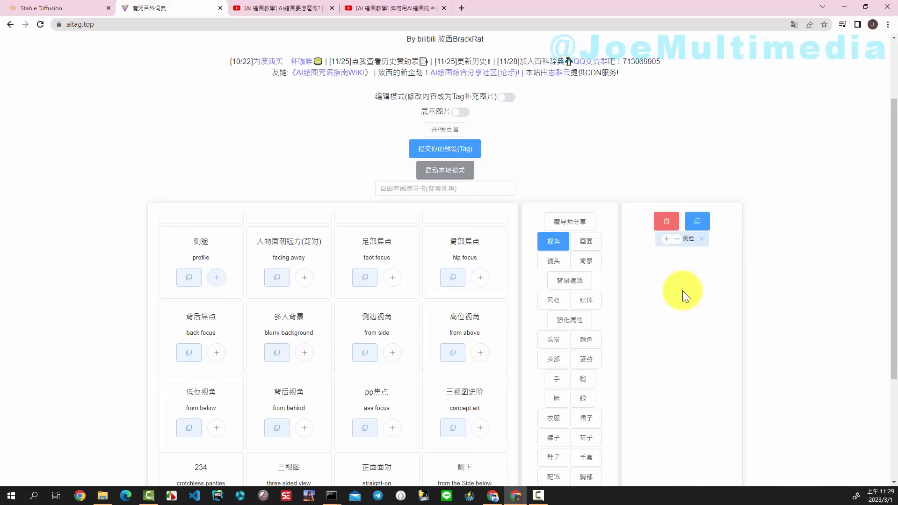
Step: Add "Cherry blossoms" from the 背景 category and "very_long_hair" from the 头发 category to the tag list
click(583, 246)
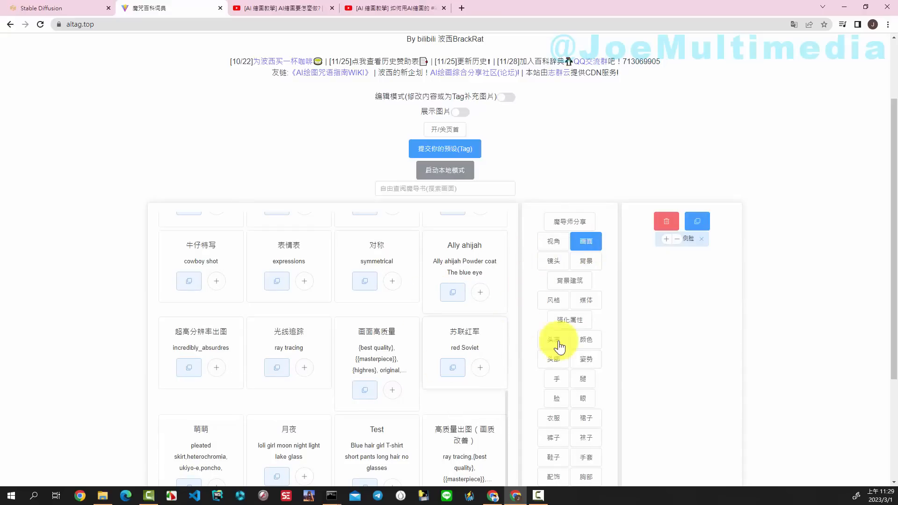
click(585, 266)
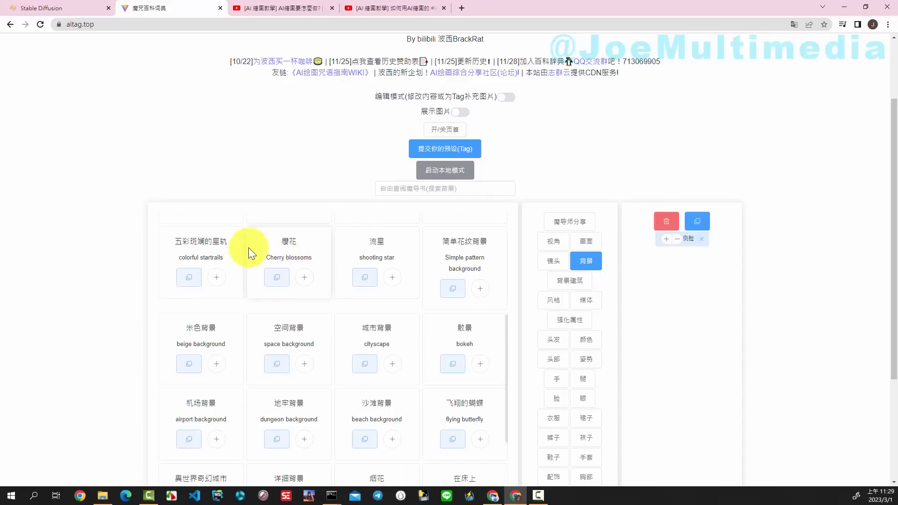
click(304, 279)
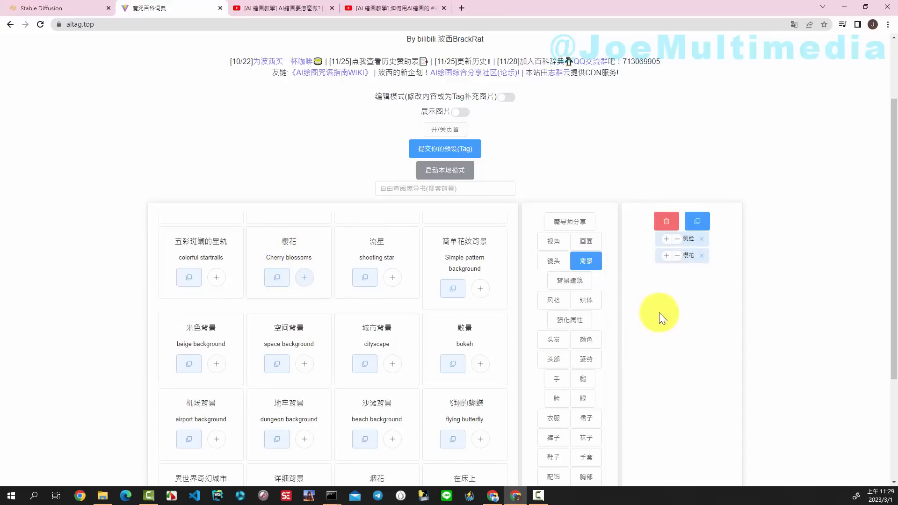
click(550, 346)
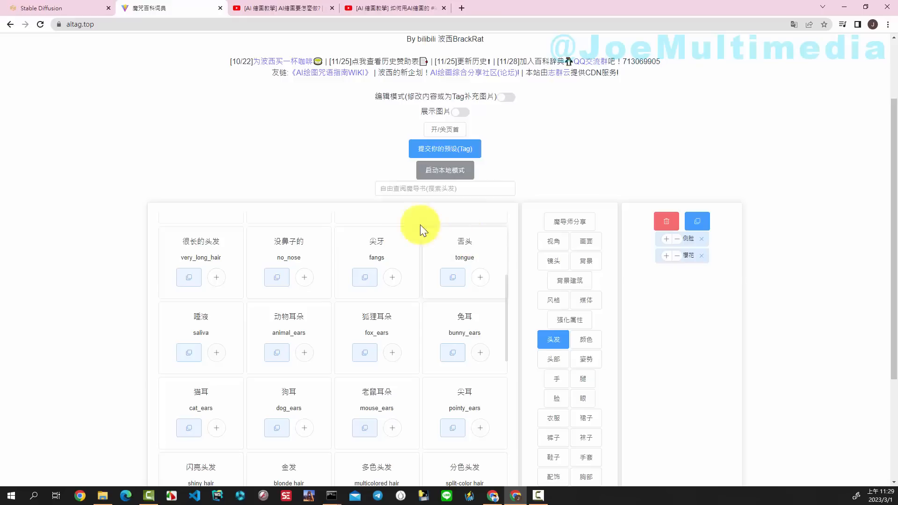
click(216, 278)
Step: Add "bare shoulders" from the 姿势 category and copy the whole tag list
scroll(608, 307, down, 1)
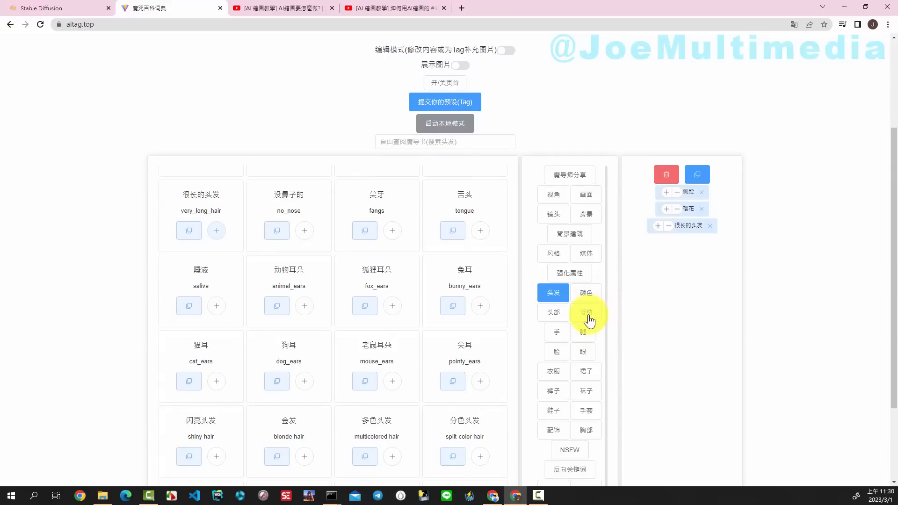
click(587, 315)
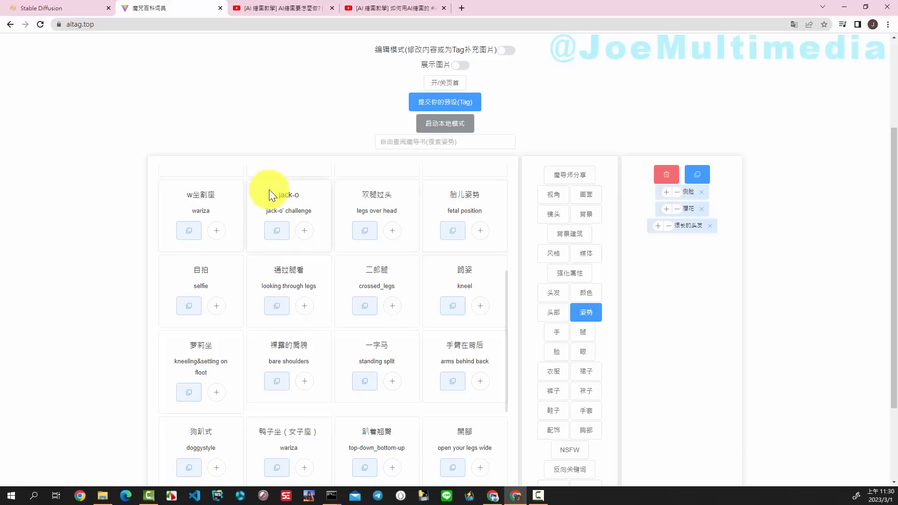
click(308, 382)
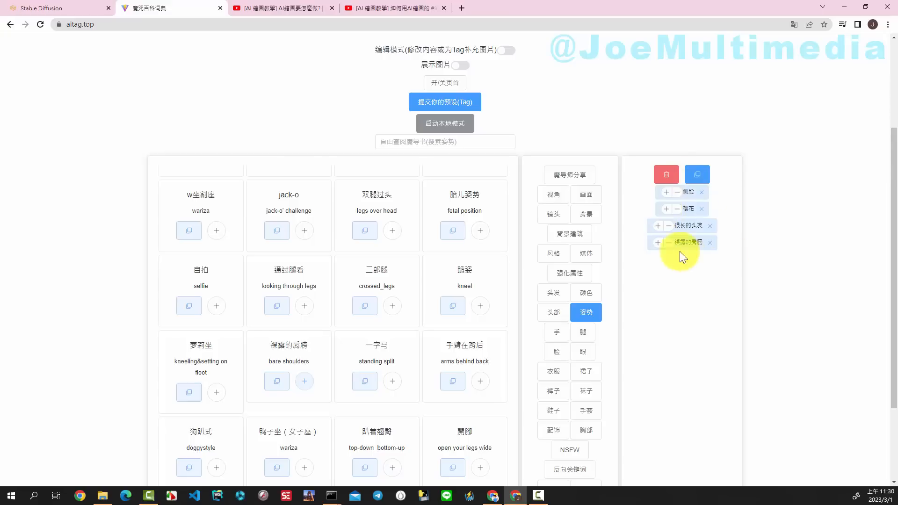
click(697, 174)
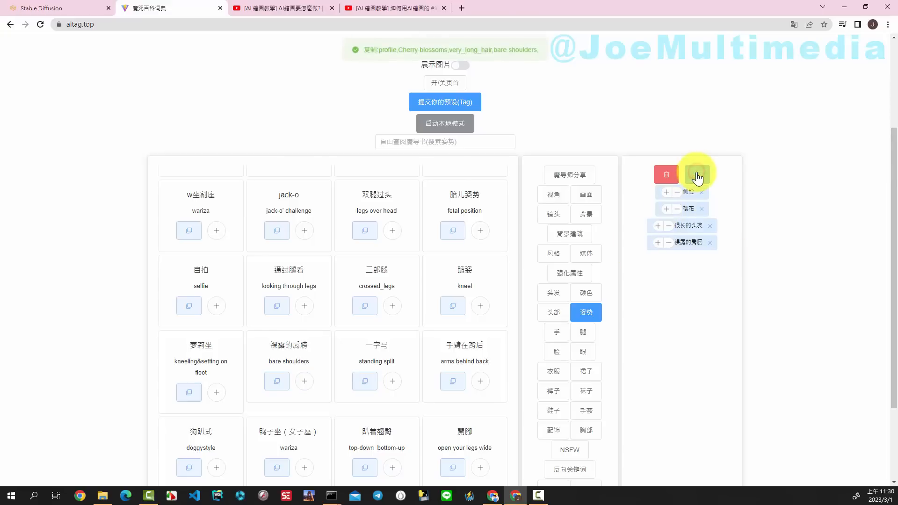
Step: Switch back to Stable Diffusion, append a comma and the copied tags after "[night]" in the prompt, and generate the image
click(62, 8)
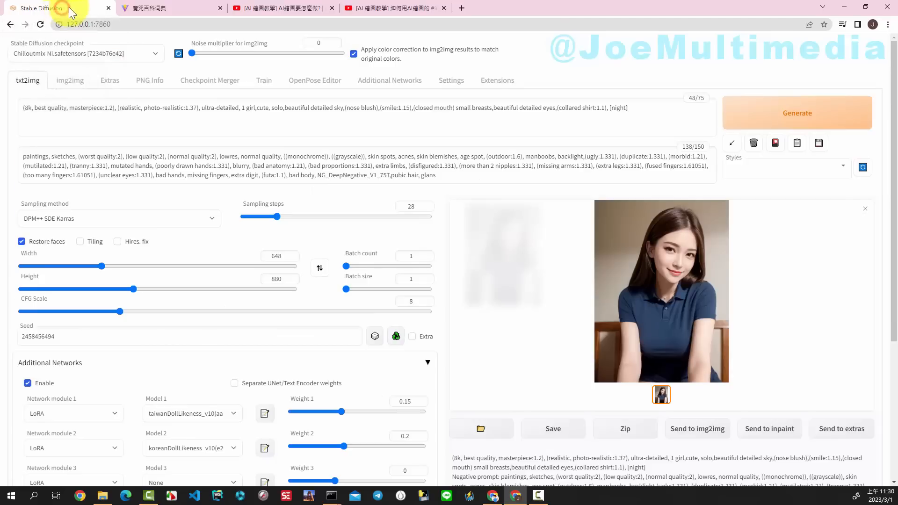
click(656, 109)
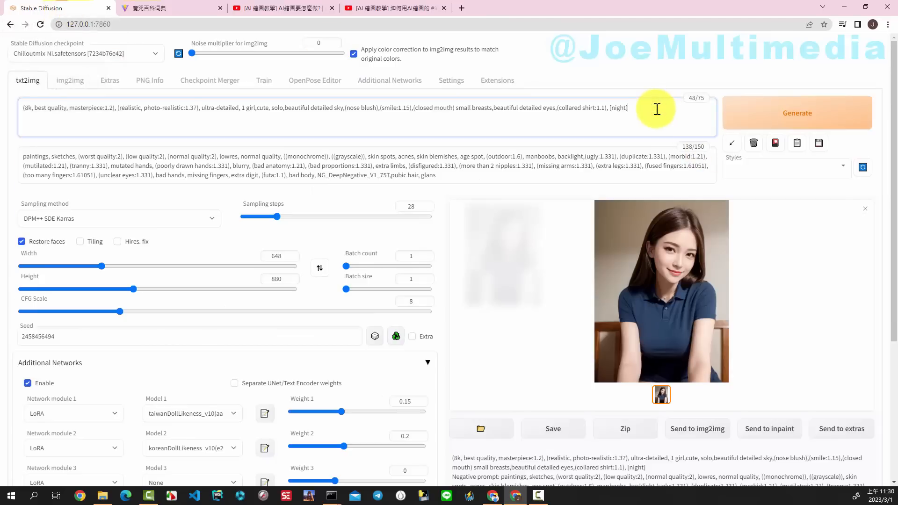
text(ㄝ)
key(BackSpace)
key(ctrl+v)
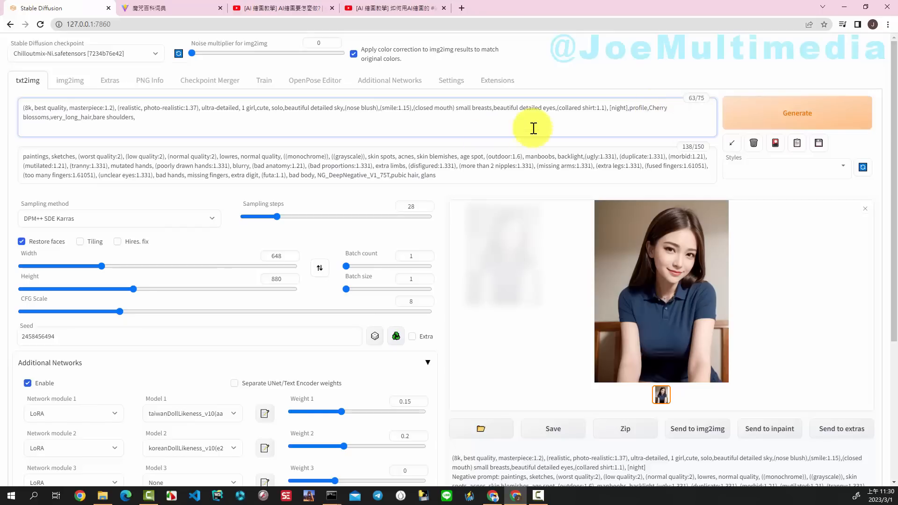
click(791, 114)
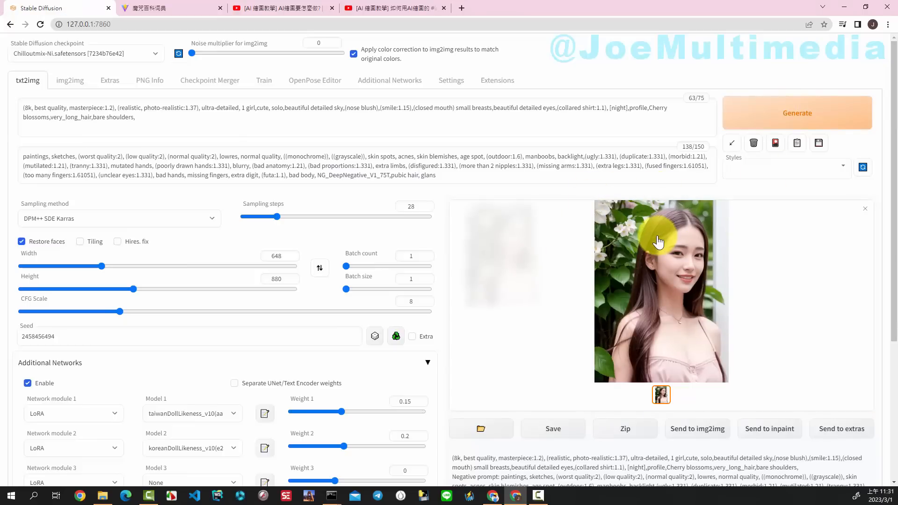
click(157, 8)
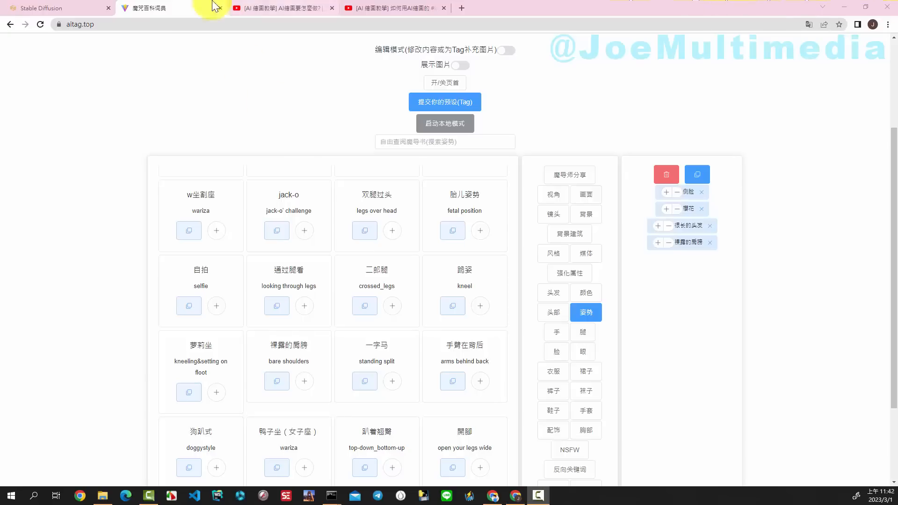
click(60, 7)
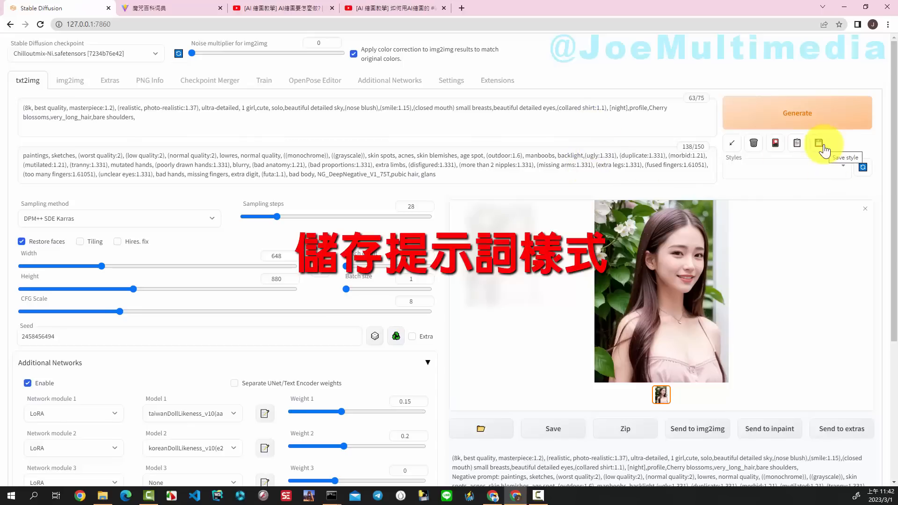
click(601, 111)
click(590, 155)
click(593, 108)
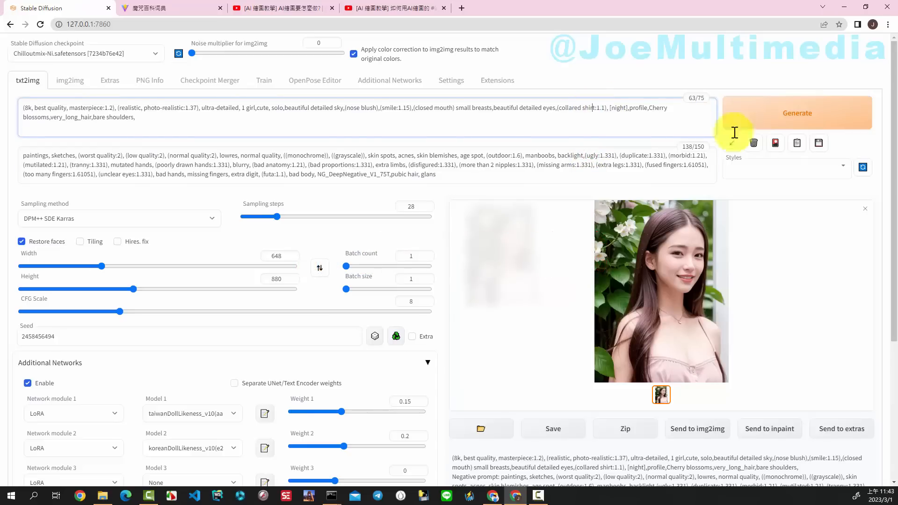
Step: Save the current prompt and negative prompt as a style named "girl1"
click(818, 143)
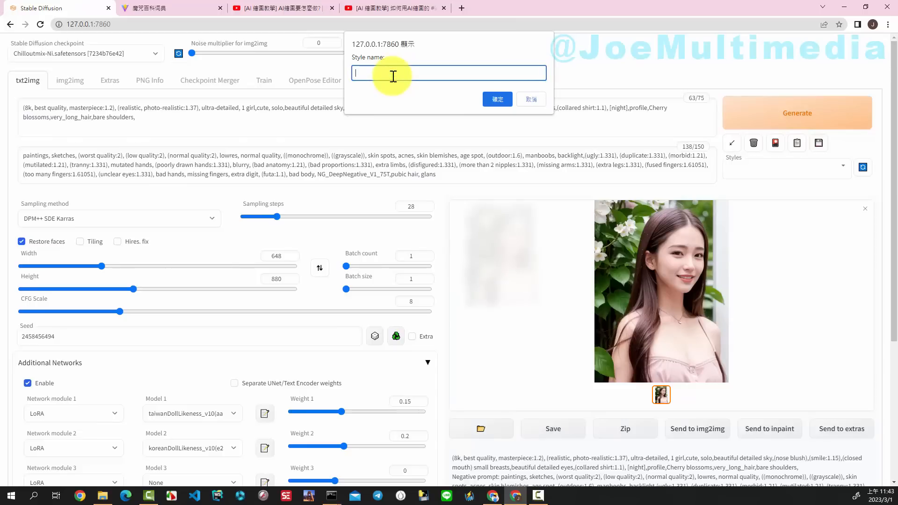
text(CH)
key(BackSpace)
key(BackSpace)
text(ㄕgirl1)
click(496, 99)
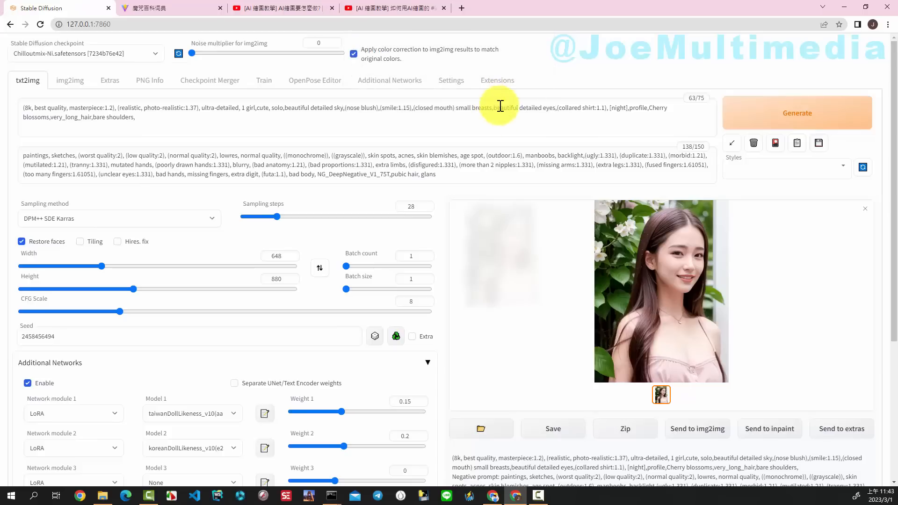
Step: Clear the prompt and negative prompt with the "girl1" style selected, and refill both by applying that style
click(846, 166)
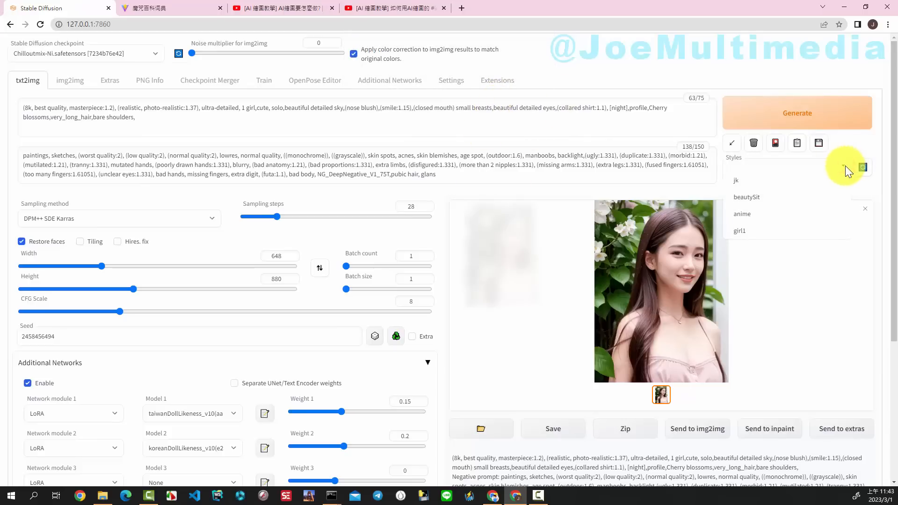
click(738, 234)
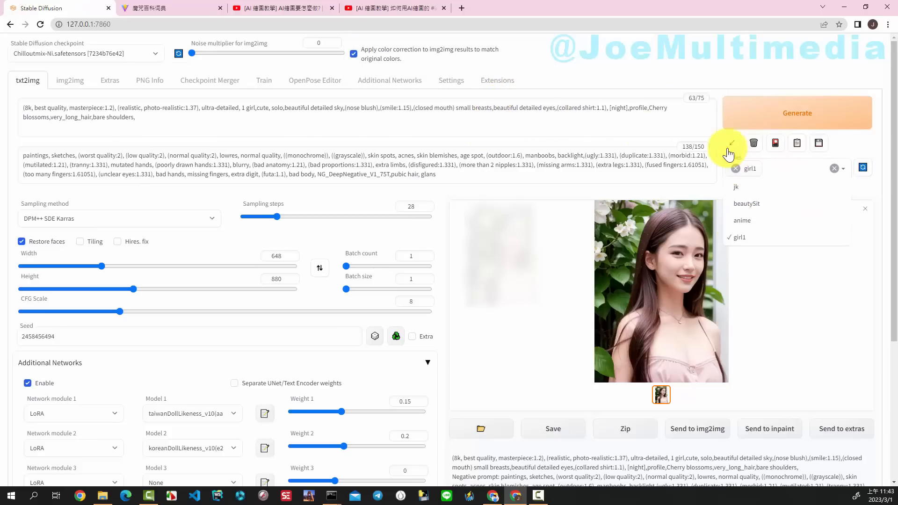
click(753, 144)
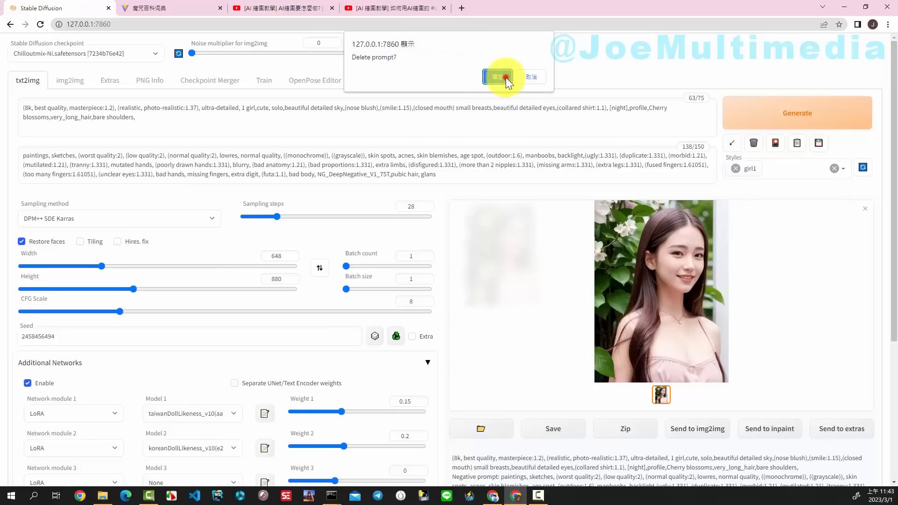
click(497, 77)
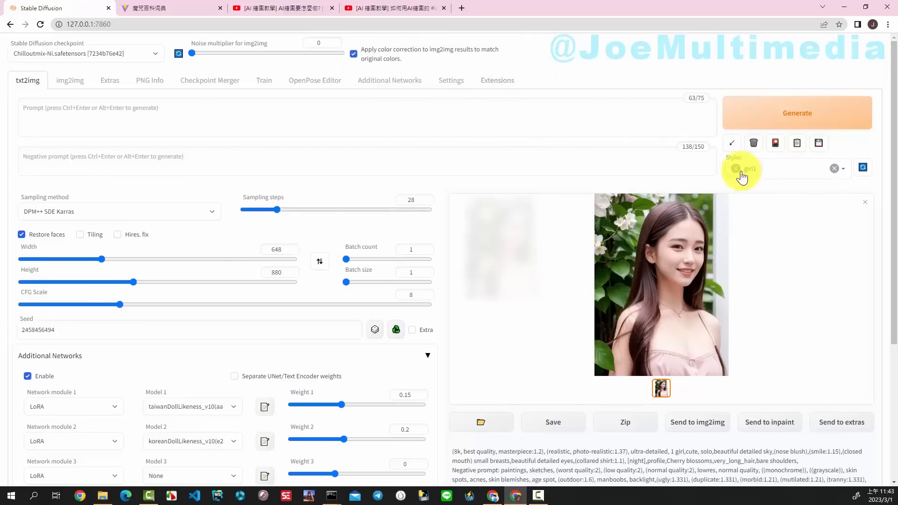
click(797, 143)
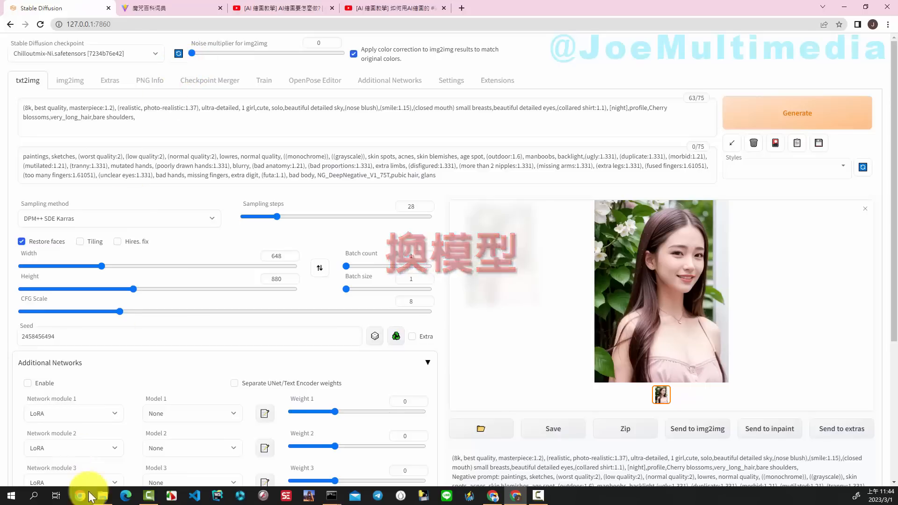
Step: Switch to File Explorer and open the Stable-diffusion folder inside the models folder of diffusion_1.5_new
click(102, 495)
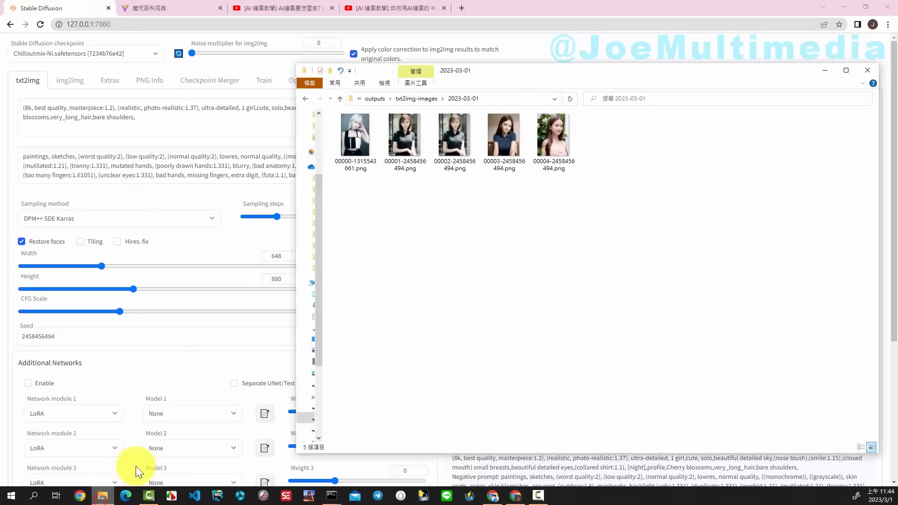
click(375, 98)
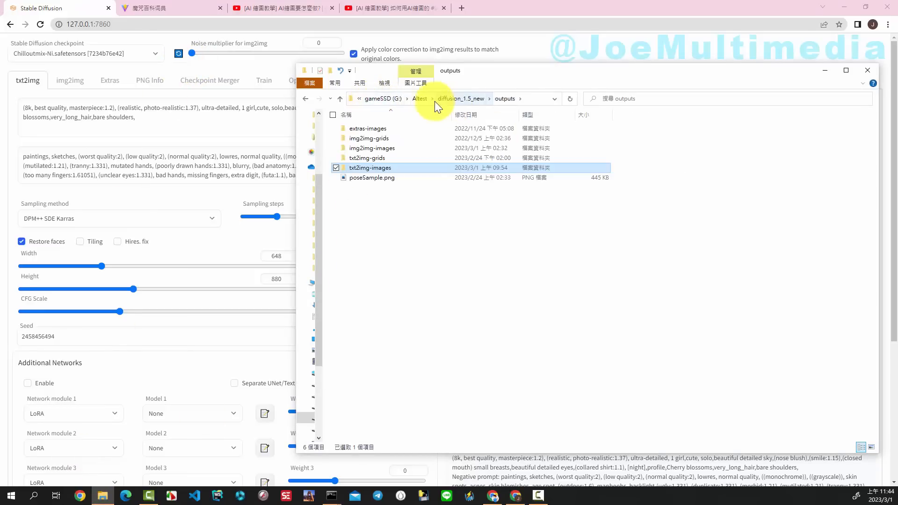
click(453, 100)
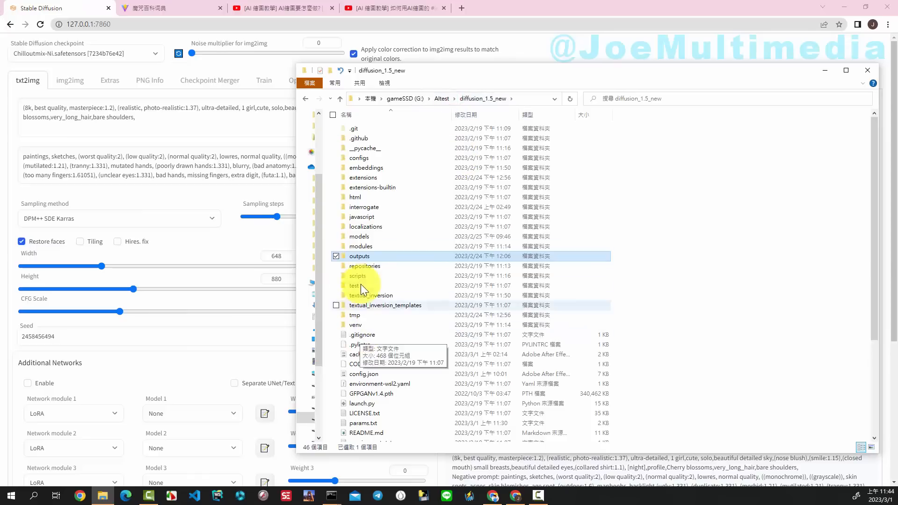
double_click(379, 237)
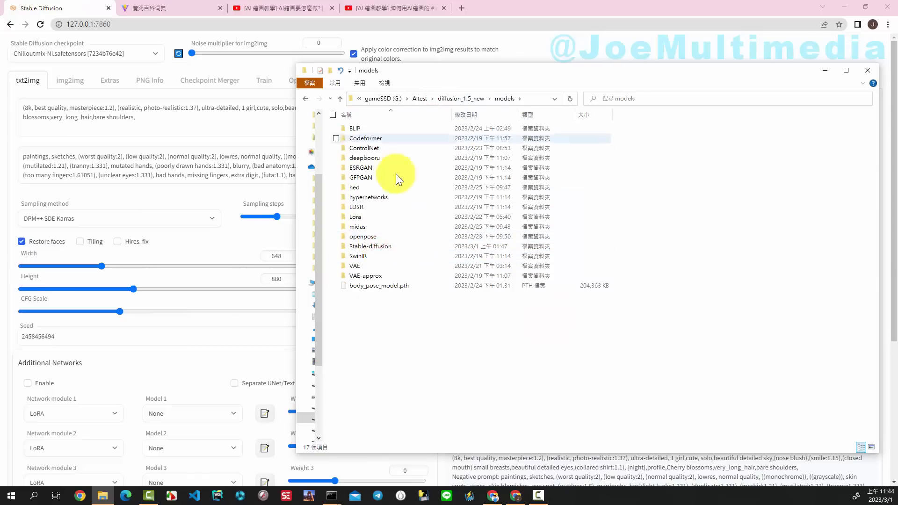
double_click(391, 246)
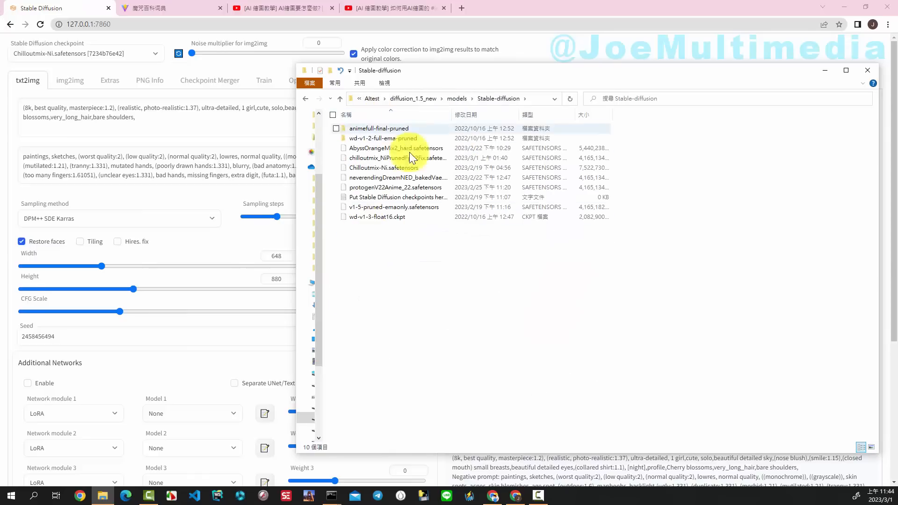
Step: Switch back to Stable Diffusion, refresh the checkpoint list, and look through the available checkpoints without changing the selected one
click(200, 26)
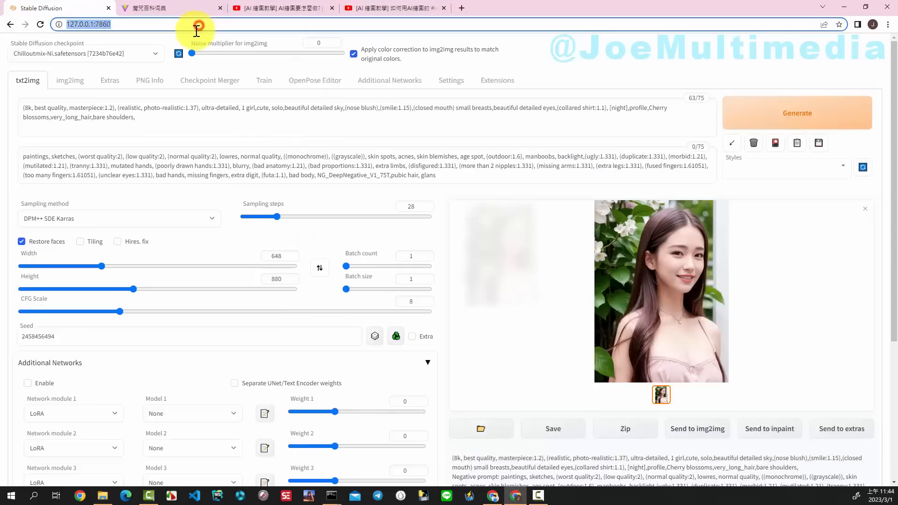
click(178, 54)
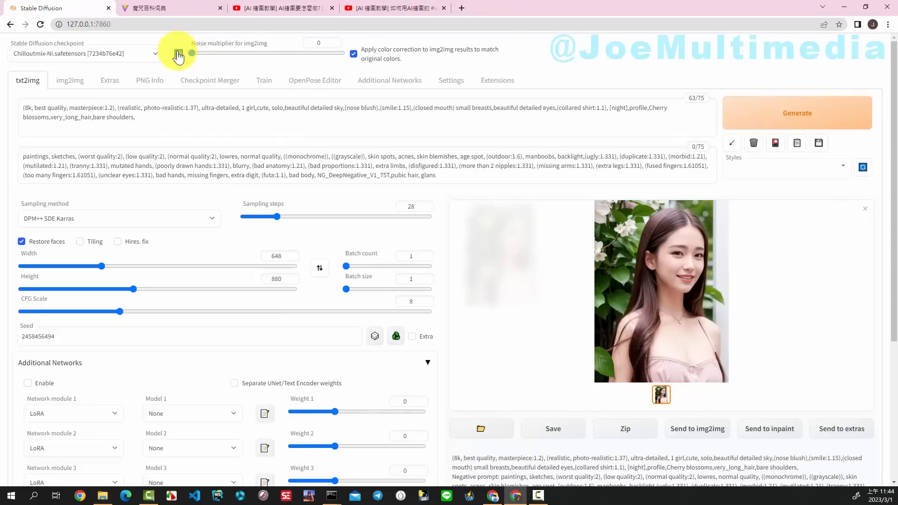
click(151, 54)
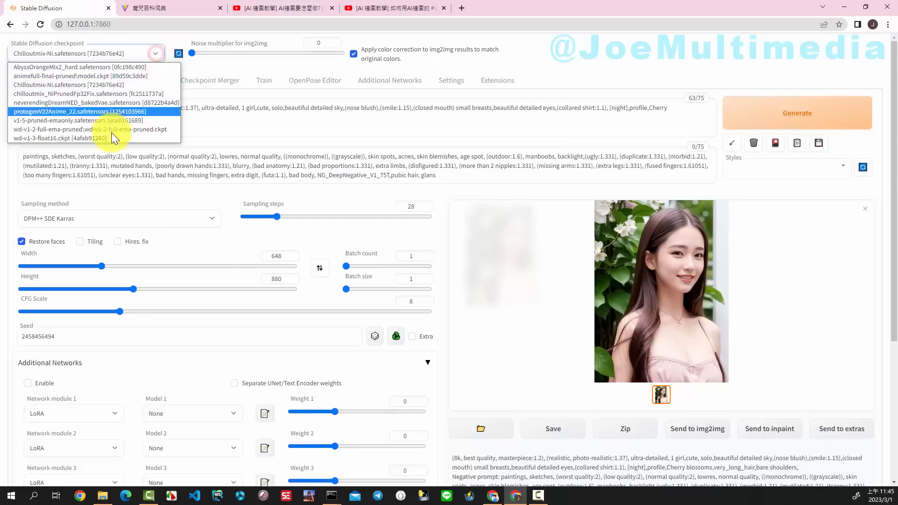
click(158, 52)
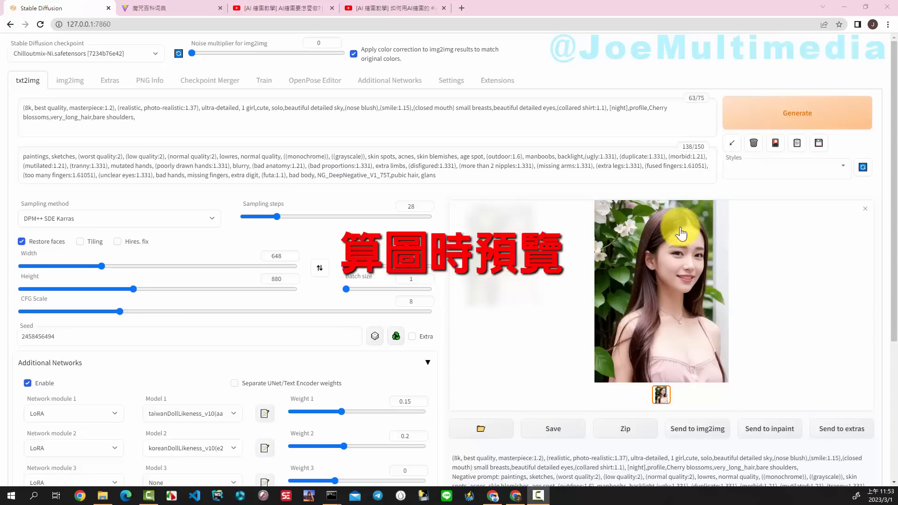
Step: Open the Live previews section of the Stable Diffusion settings
click(450, 84)
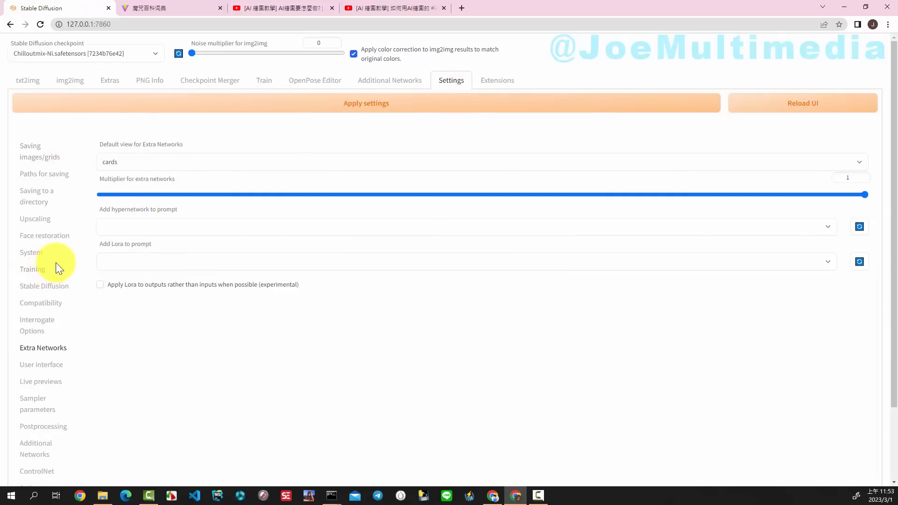
click(58, 387)
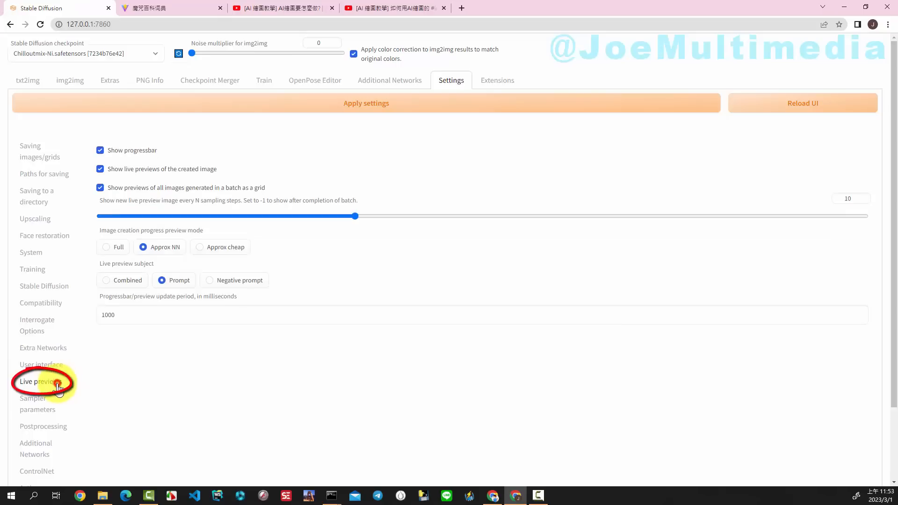